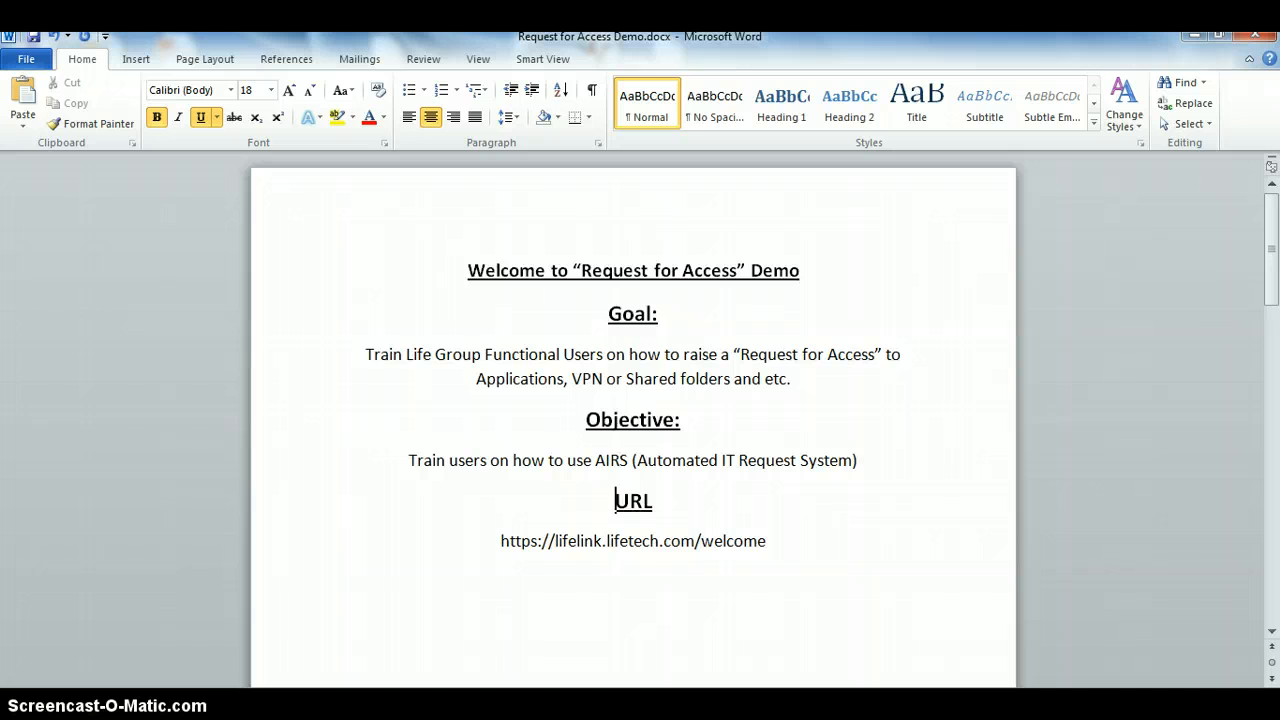
# Switch to Internet Explorer and open the Automated IT Request System (AIRS) through LifeLink's IT Service Desk page.
pyautogui.click(280, 704)
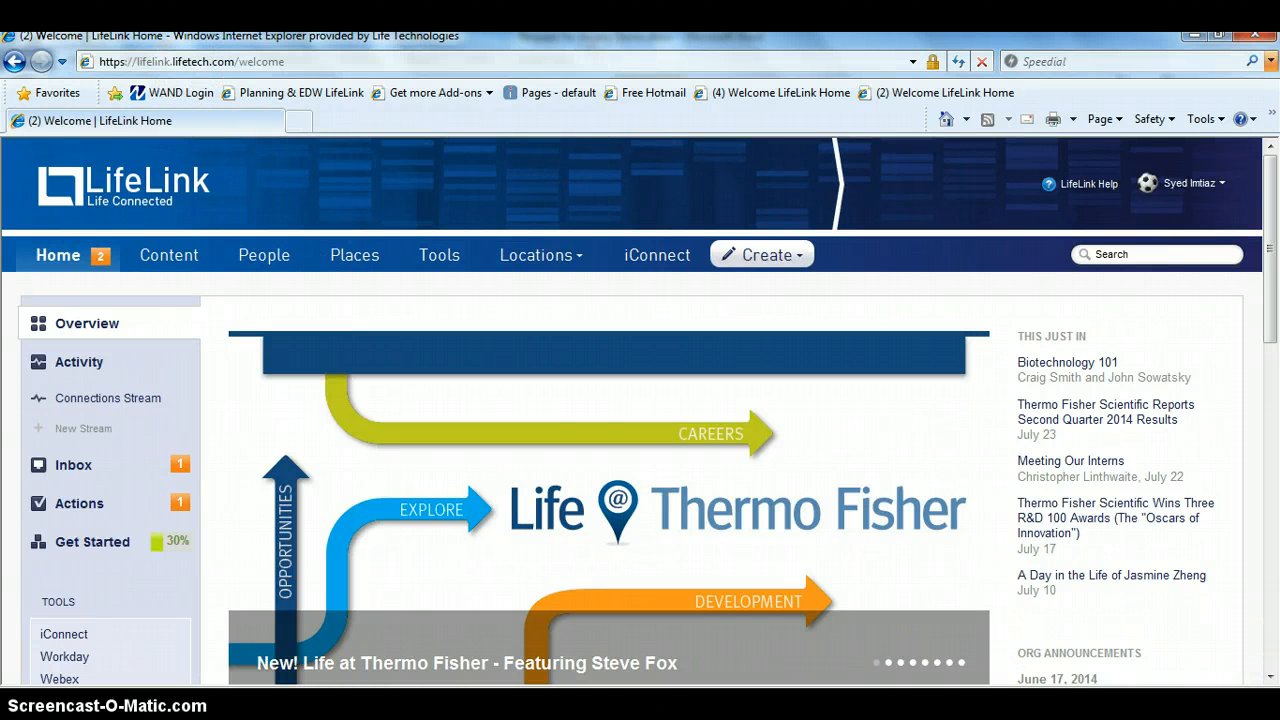
pyautogui.scroll(-3, 1272, 684)
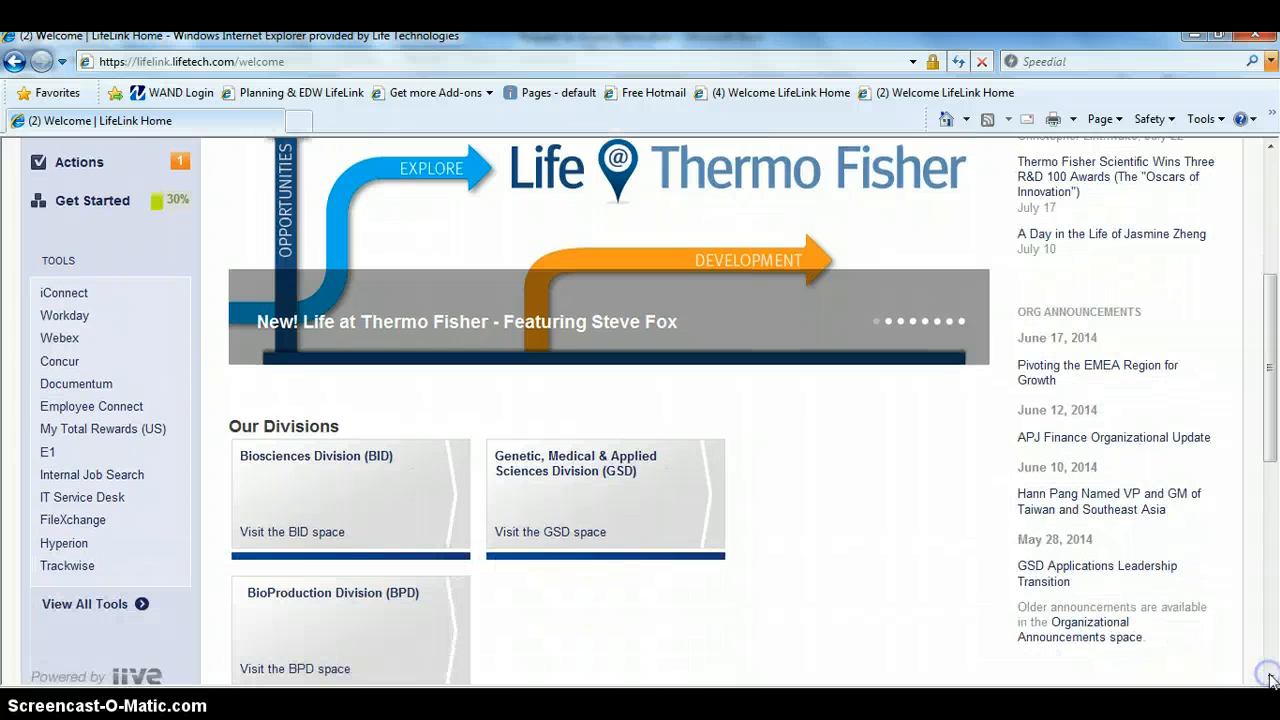
pyautogui.click(84, 499)
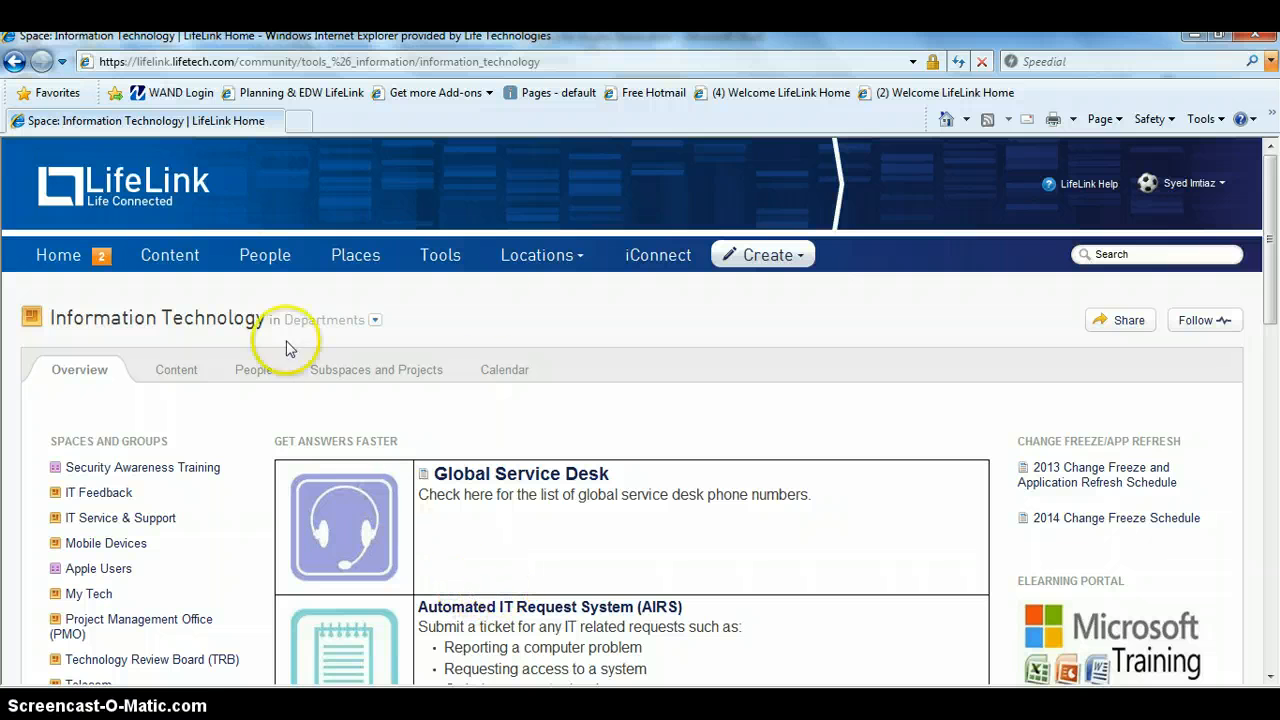
pyautogui.scroll(-3, 1270, 682)
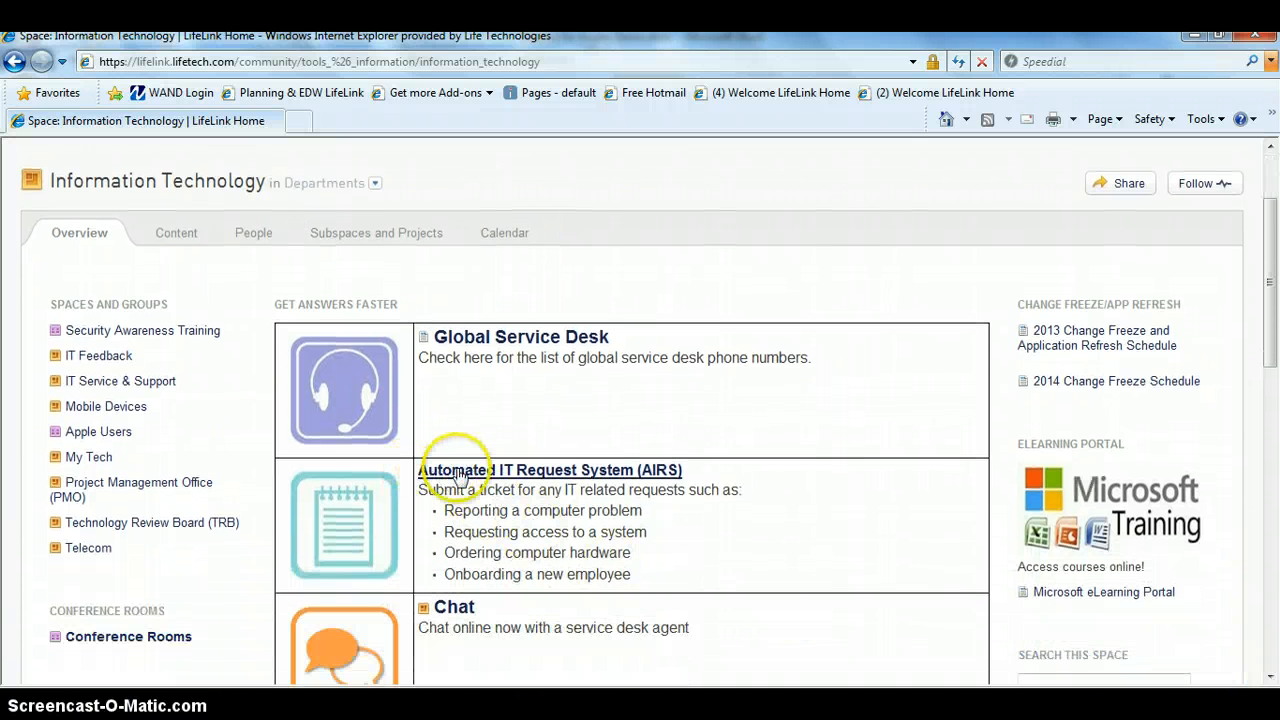
pyautogui.click(588, 472)
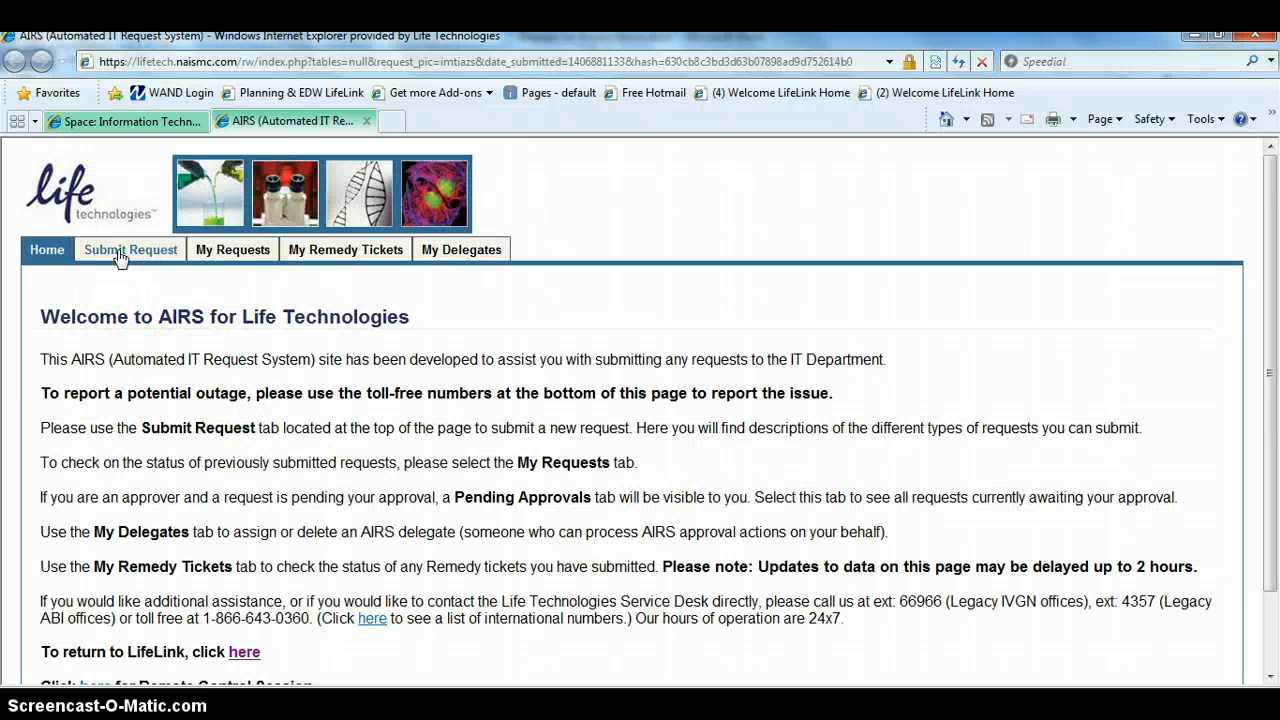
# Start a new AIRS request in the "I need access..." category.
pyautogui.click(221, 257)
pyautogui.click(130, 256)
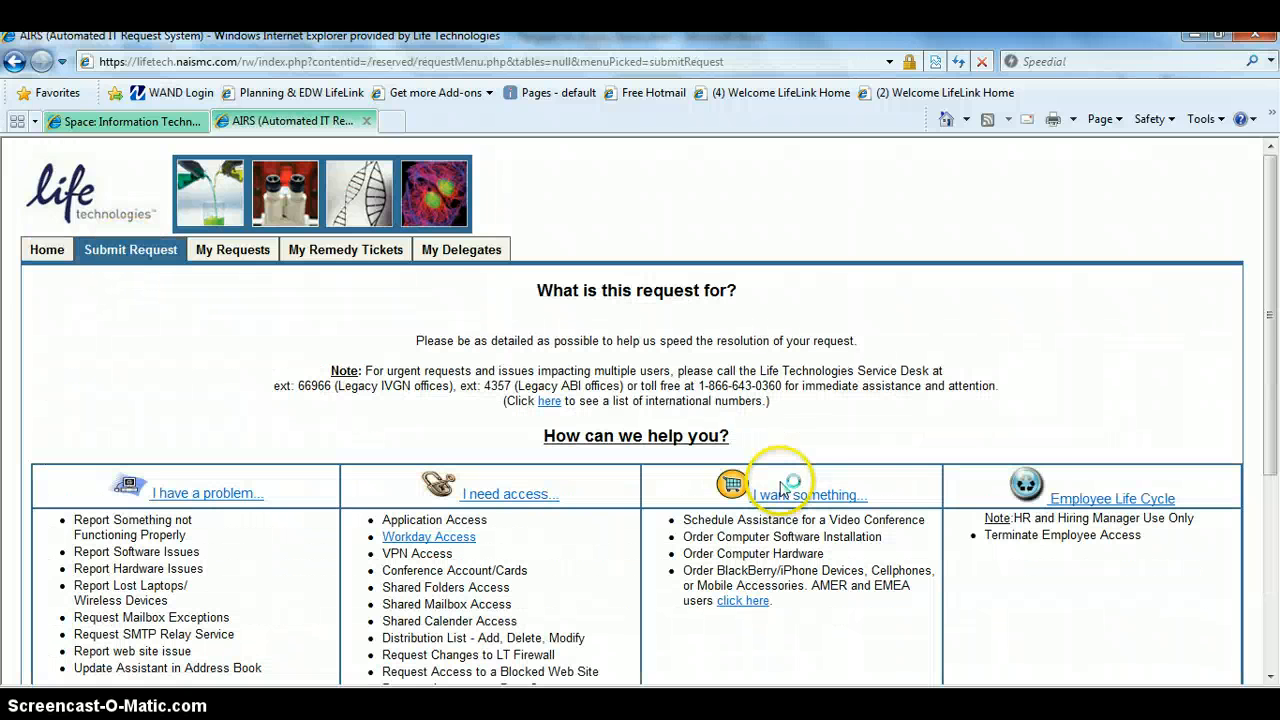
pyautogui.click(1270, 682)
pyautogui.click(1270, 682)
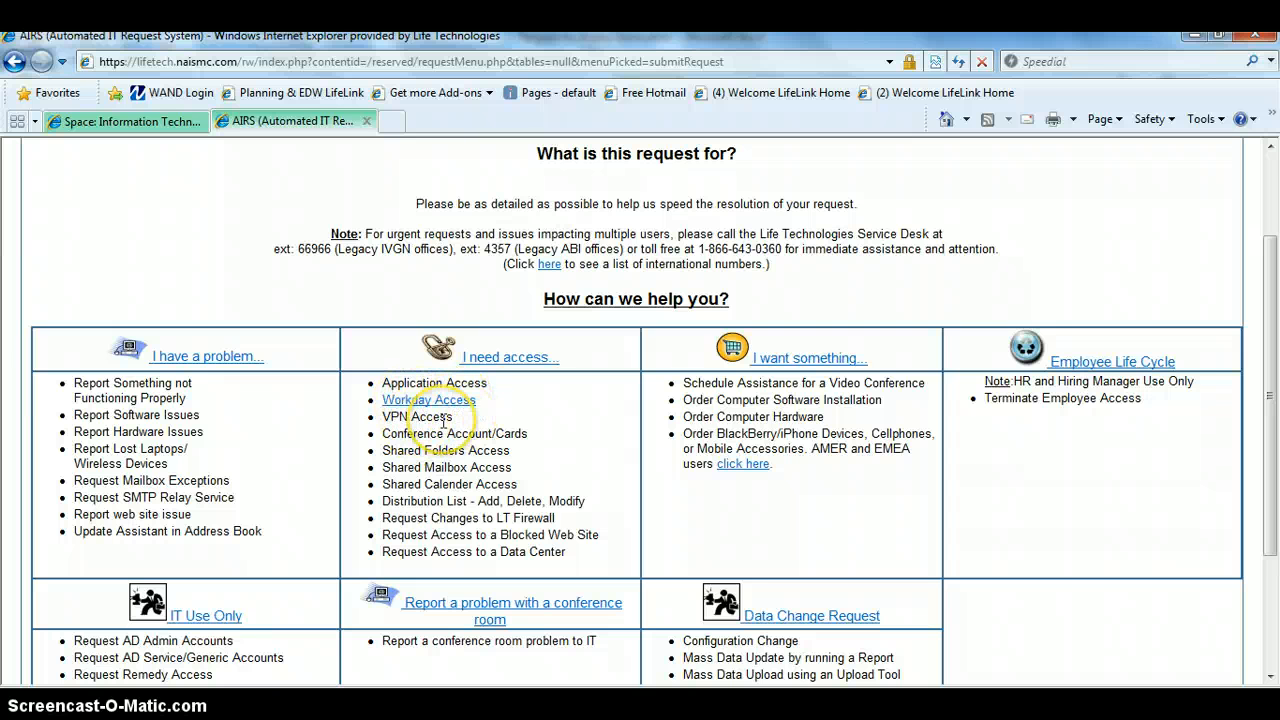
pyautogui.click(500, 368)
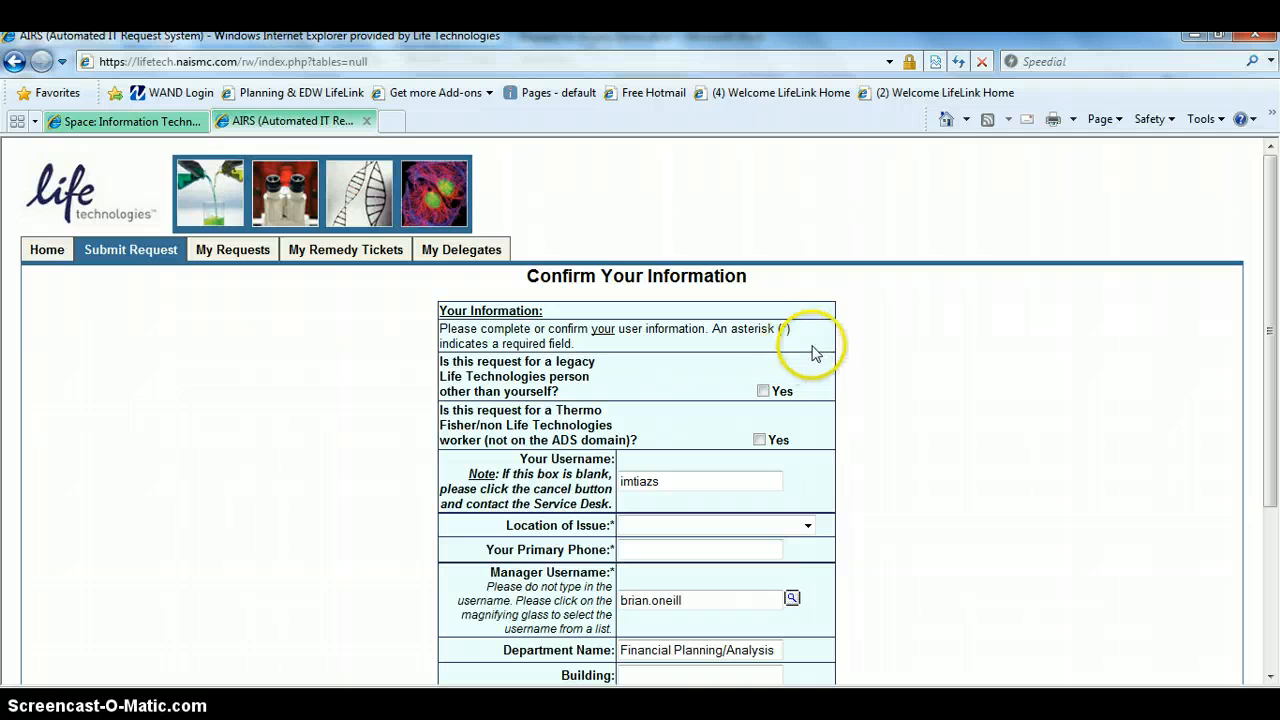
# Set the Location of Issue to Carlsbad-5791 and enter the requester's primary phone number.
pyautogui.click(1271, 678)
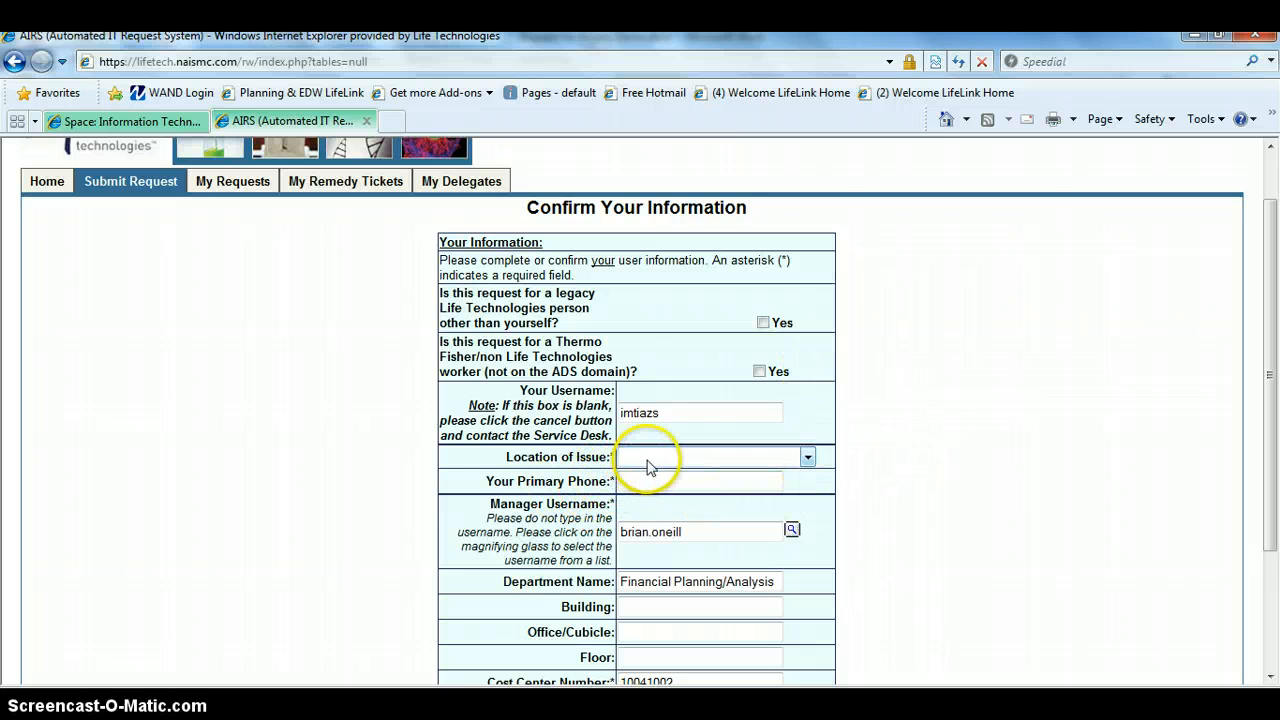
pyautogui.click(807, 462)
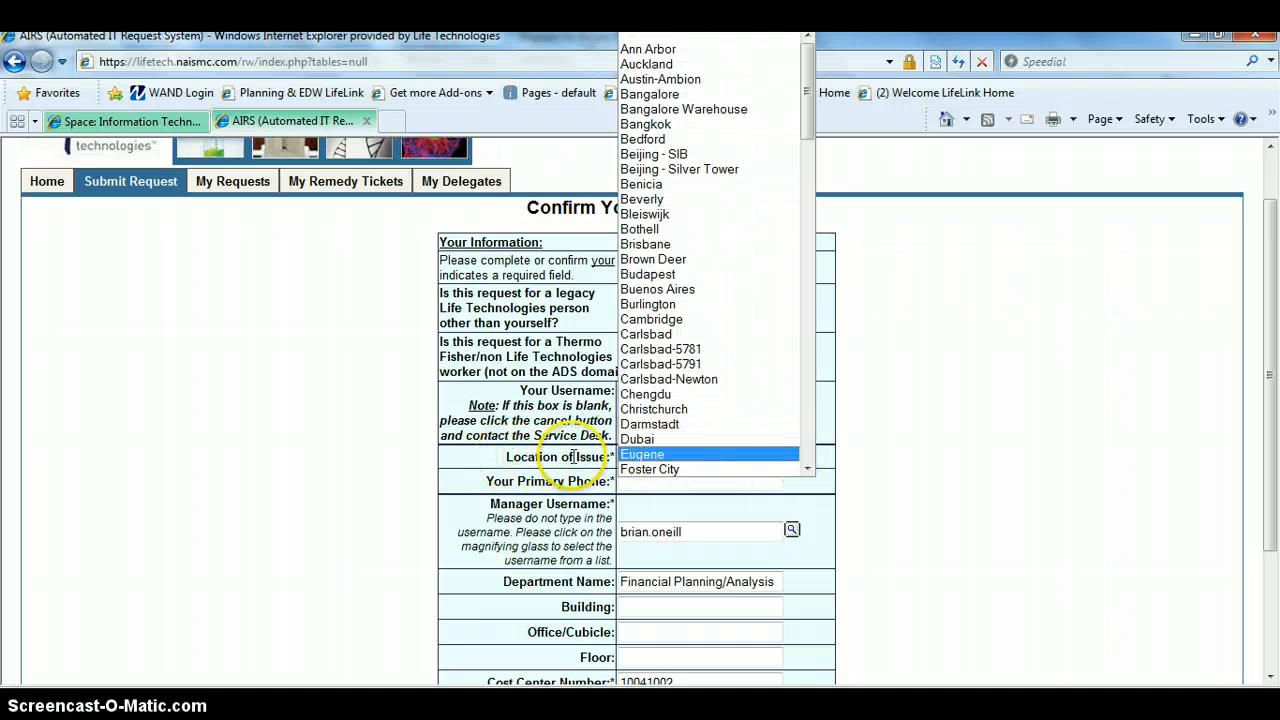
pyautogui.click(678, 368)
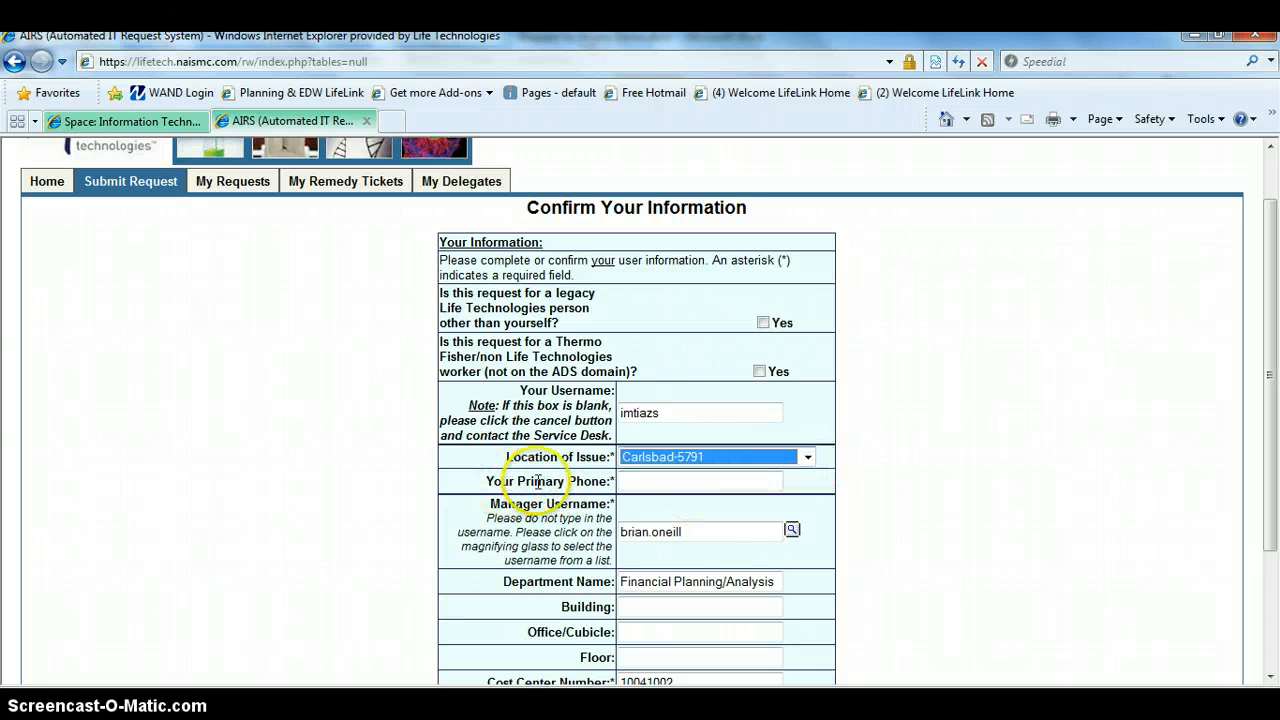
pyautogui.click(653, 484)
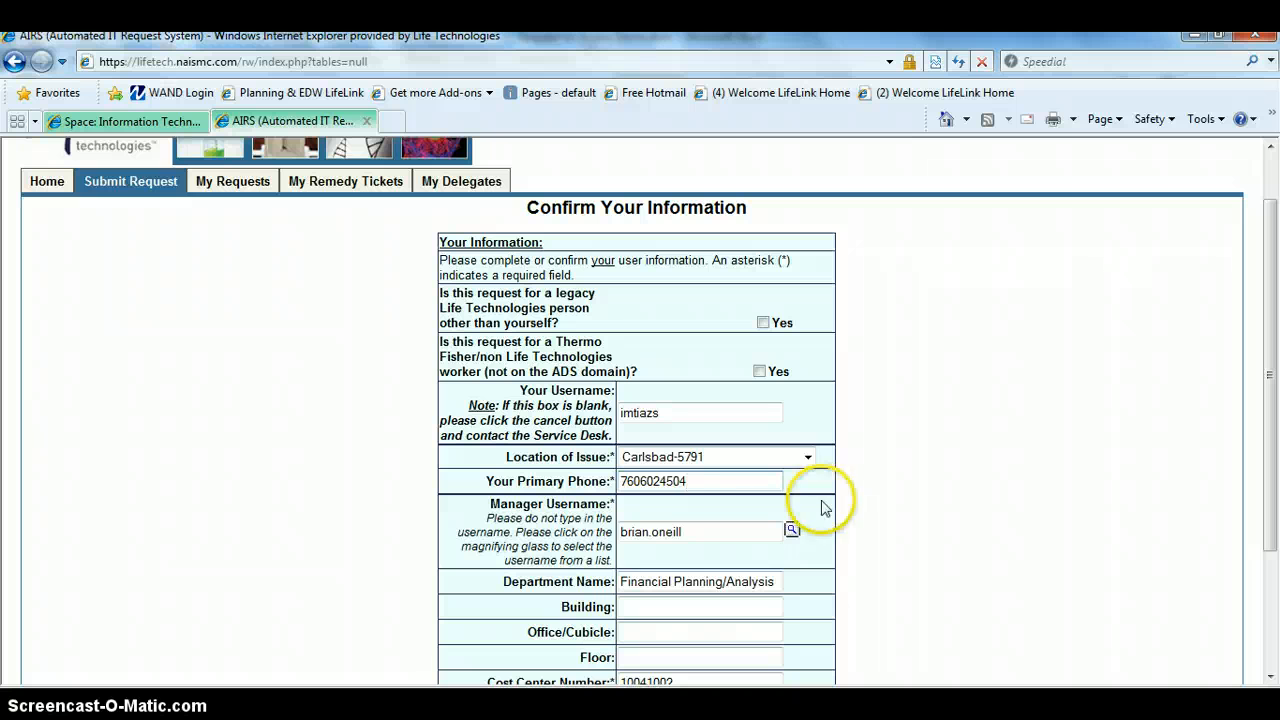
pyautogui.click(685, 519)
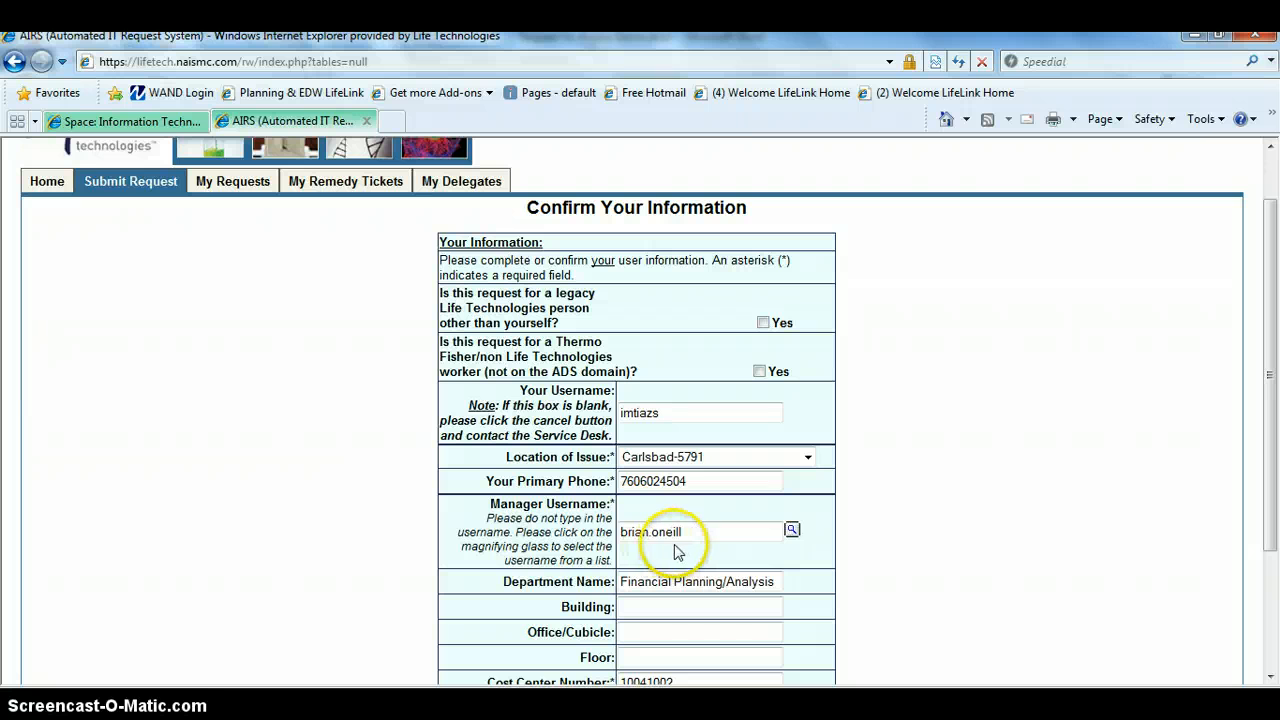
# Mark the requester as a contractor with end date 1/31/2015 and submit the user information.
pyautogui.click(1268, 679)
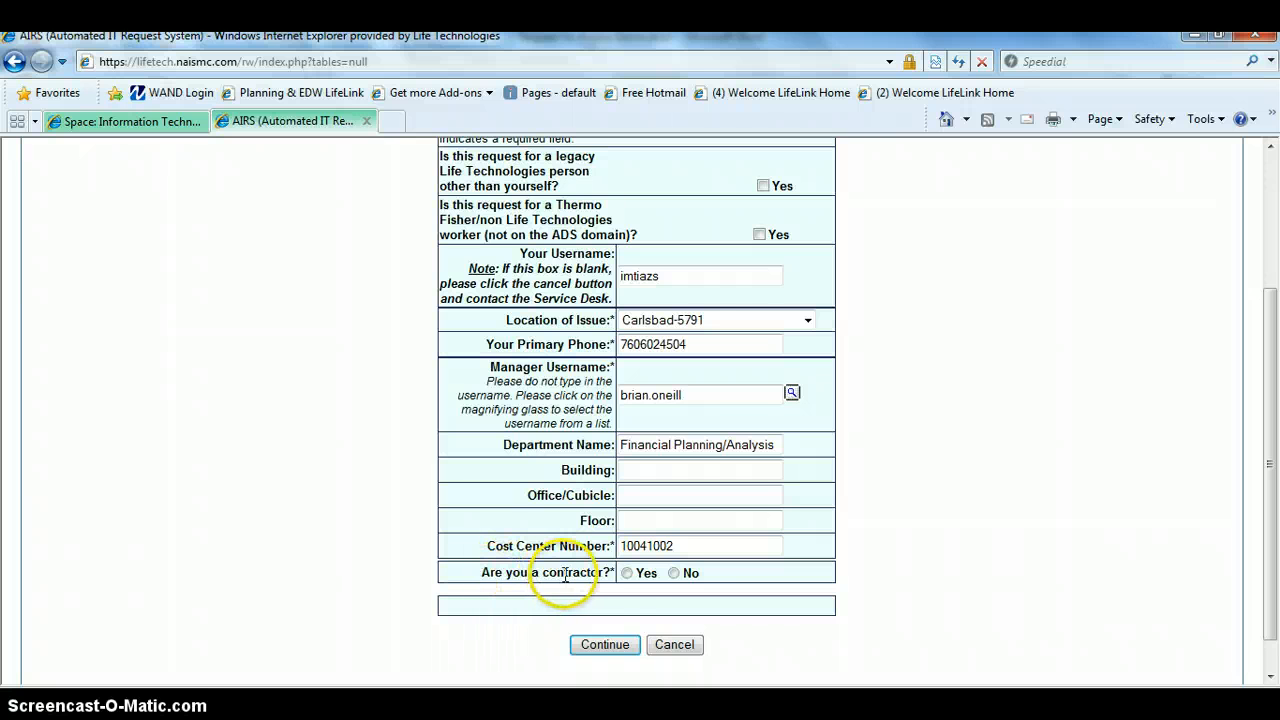
pyautogui.click(627, 574)
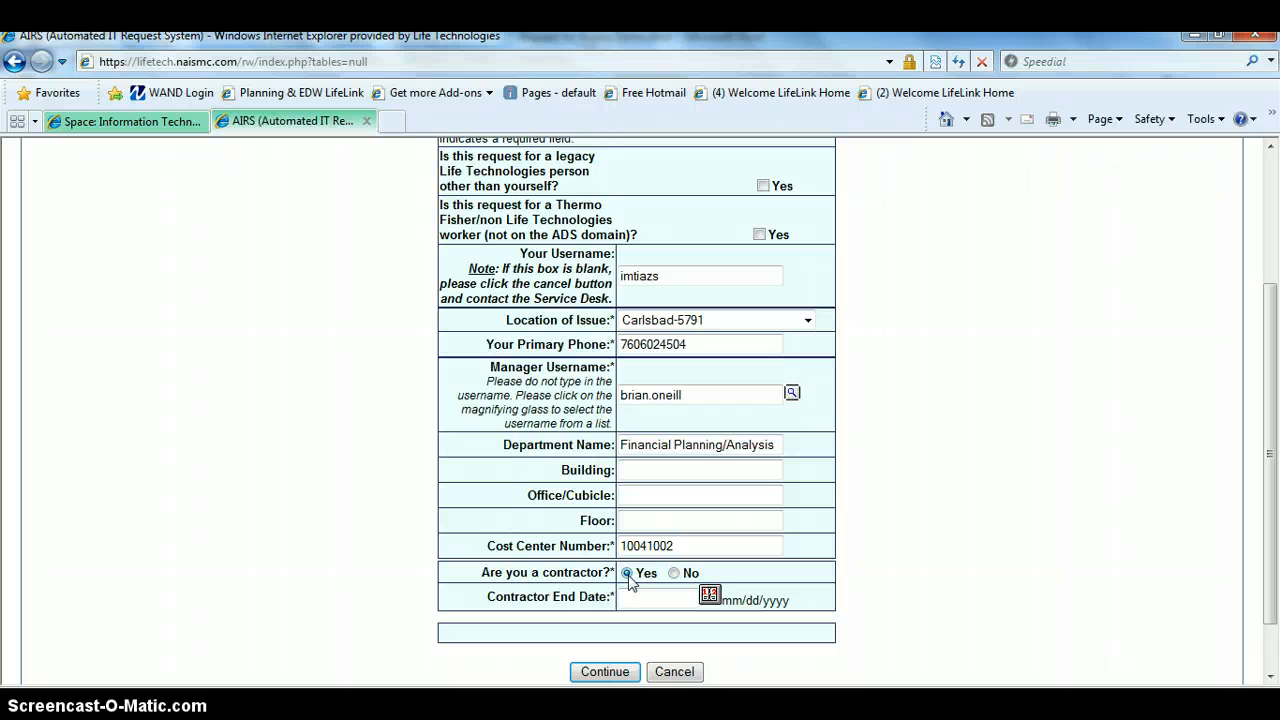
pyautogui.click(708, 595)
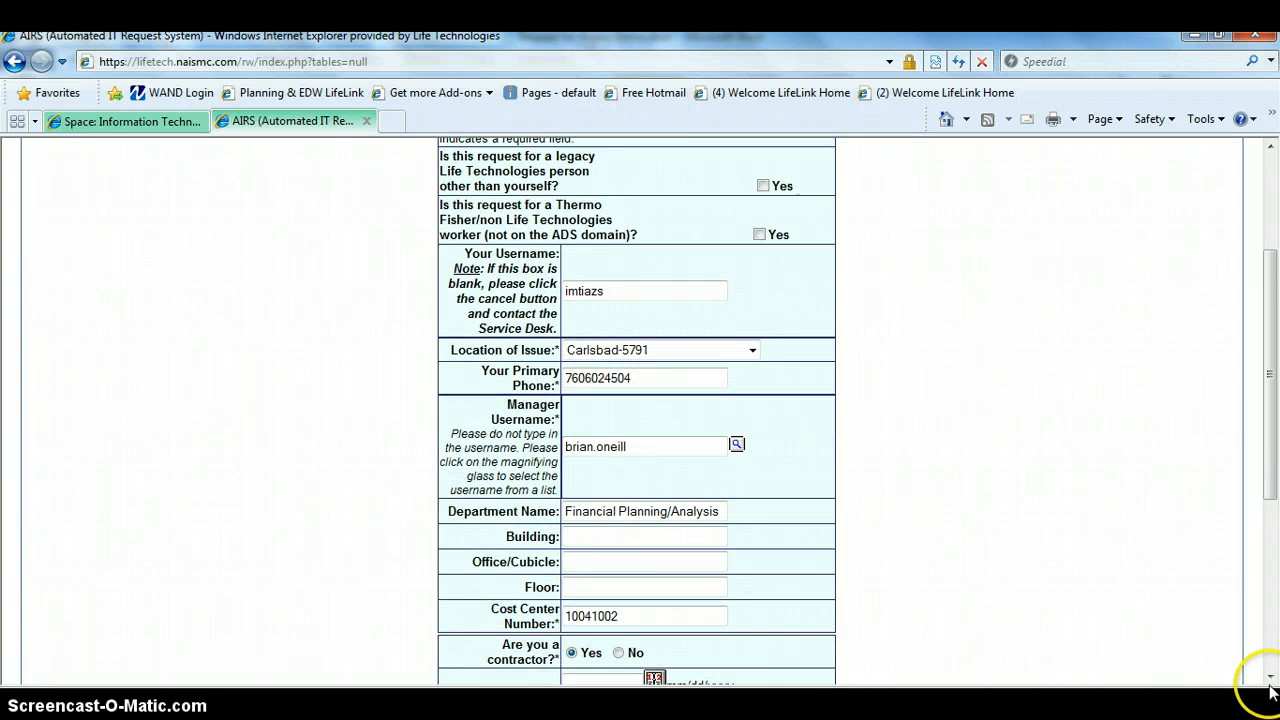
pyautogui.click(1271, 680)
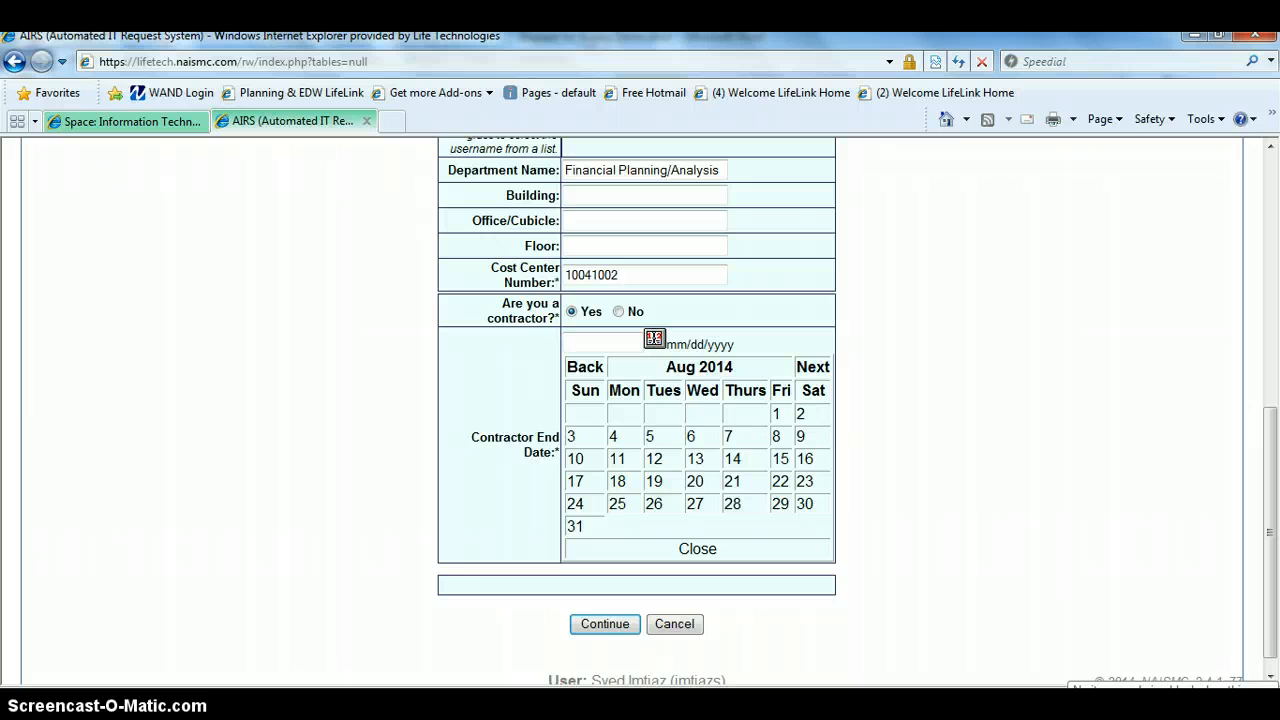
pyautogui.click(811, 369)
pyautogui.click(811, 369)
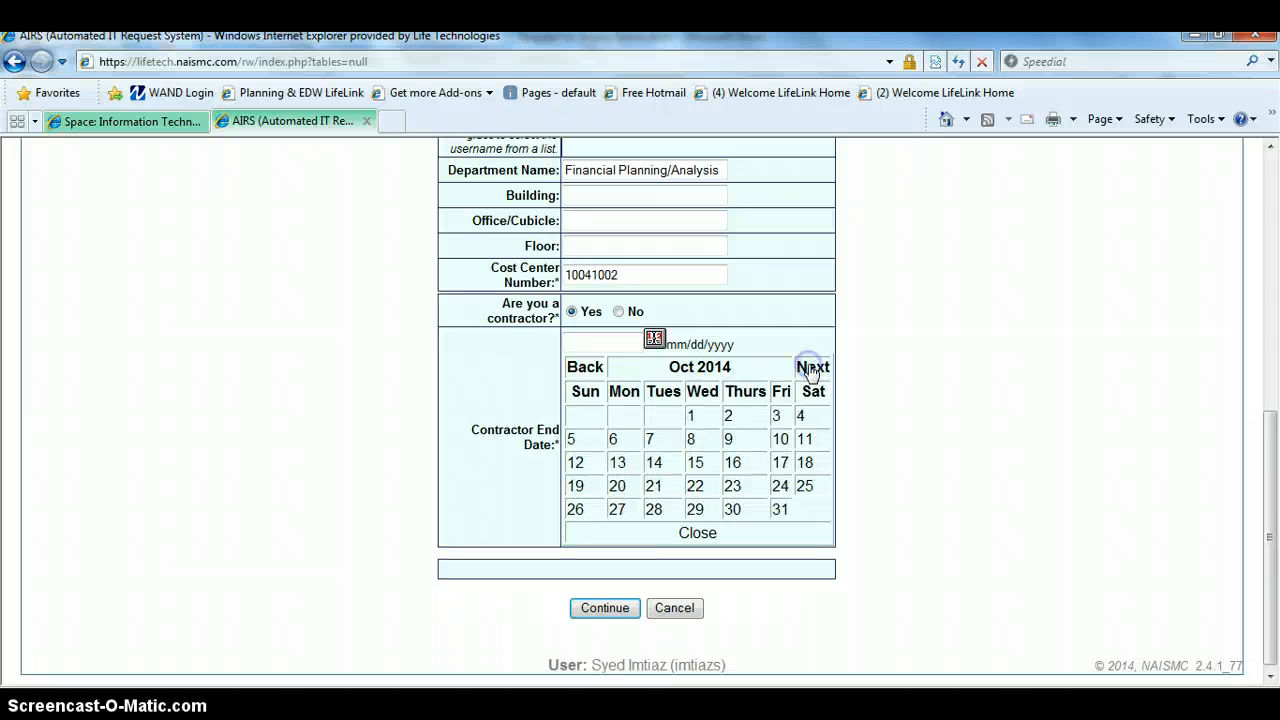
pyautogui.click(811, 369)
pyautogui.click(811, 369)
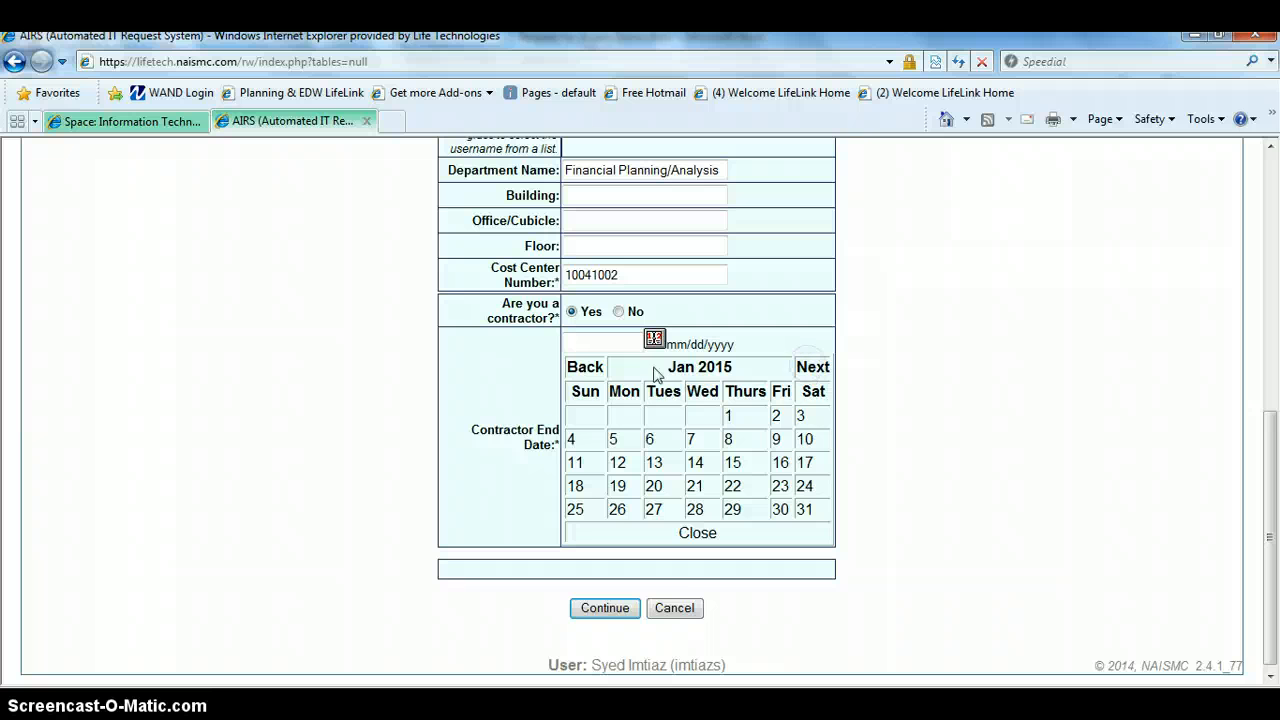
pyautogui.click(804, 510)
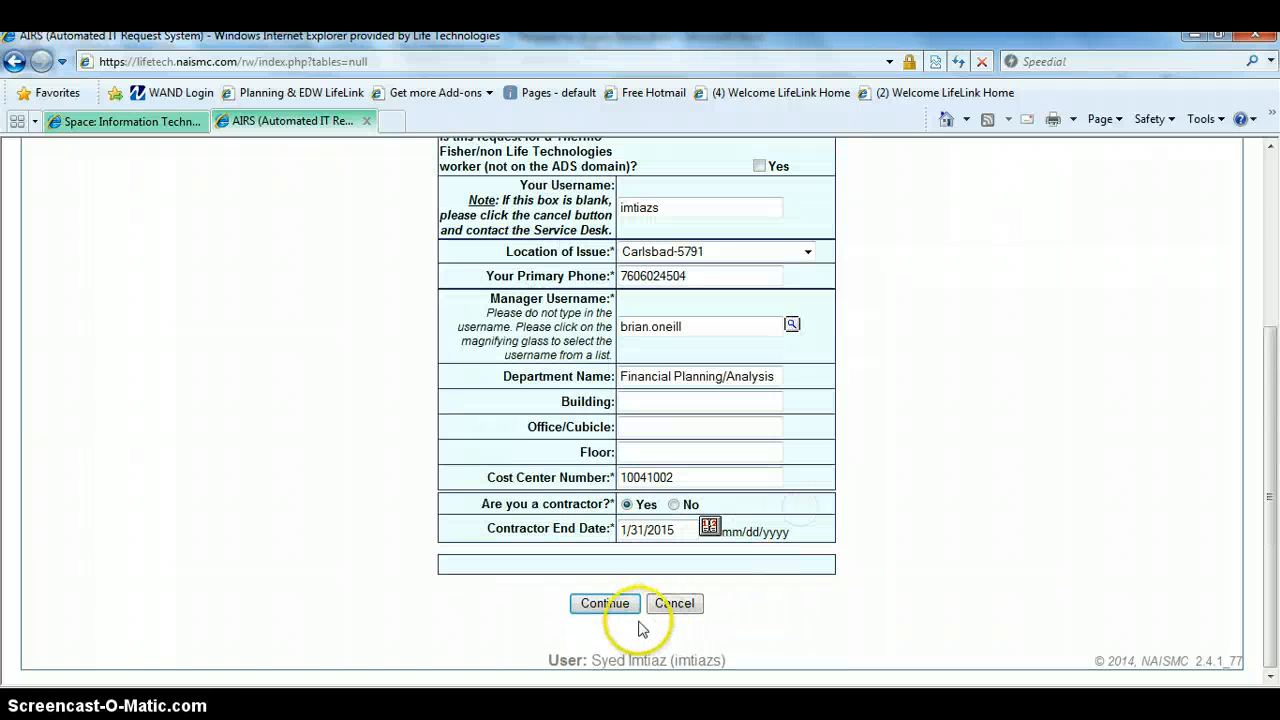
pyautogui.click(606, 604)
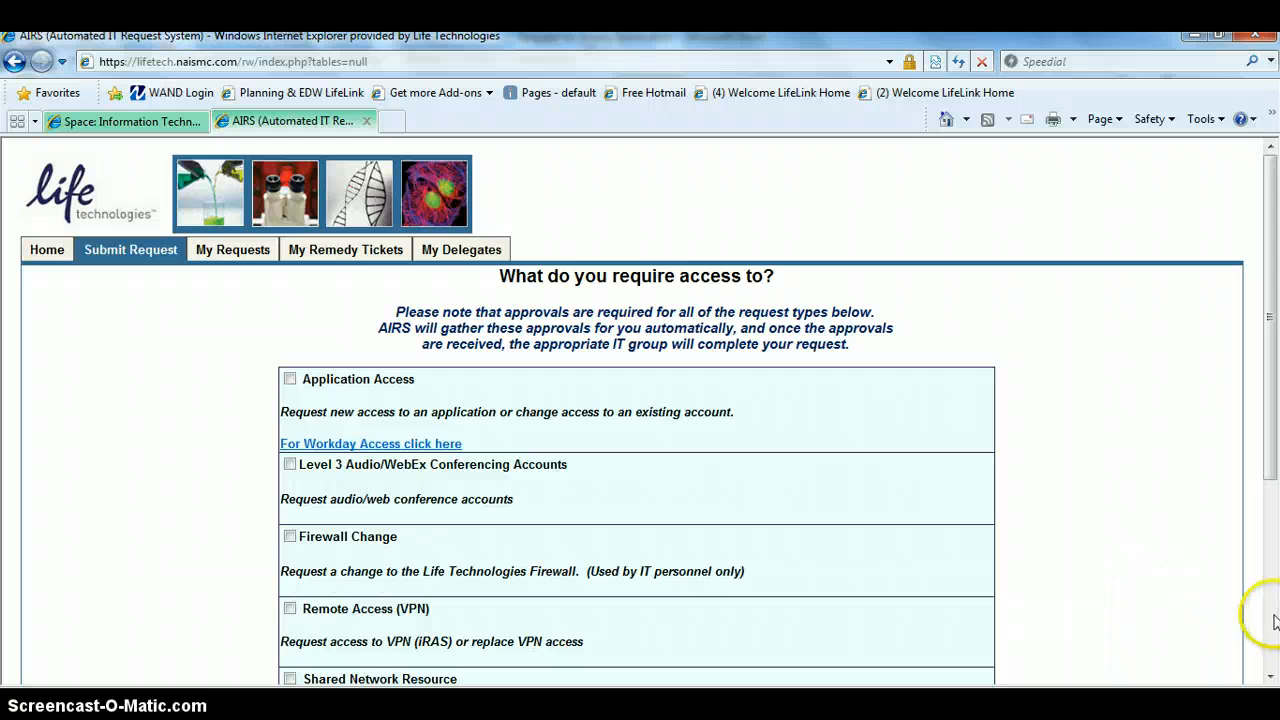
# Request Application Access and Remote Access (VPN), and continue to the application selection.
pyautogui.click(1270, 673)
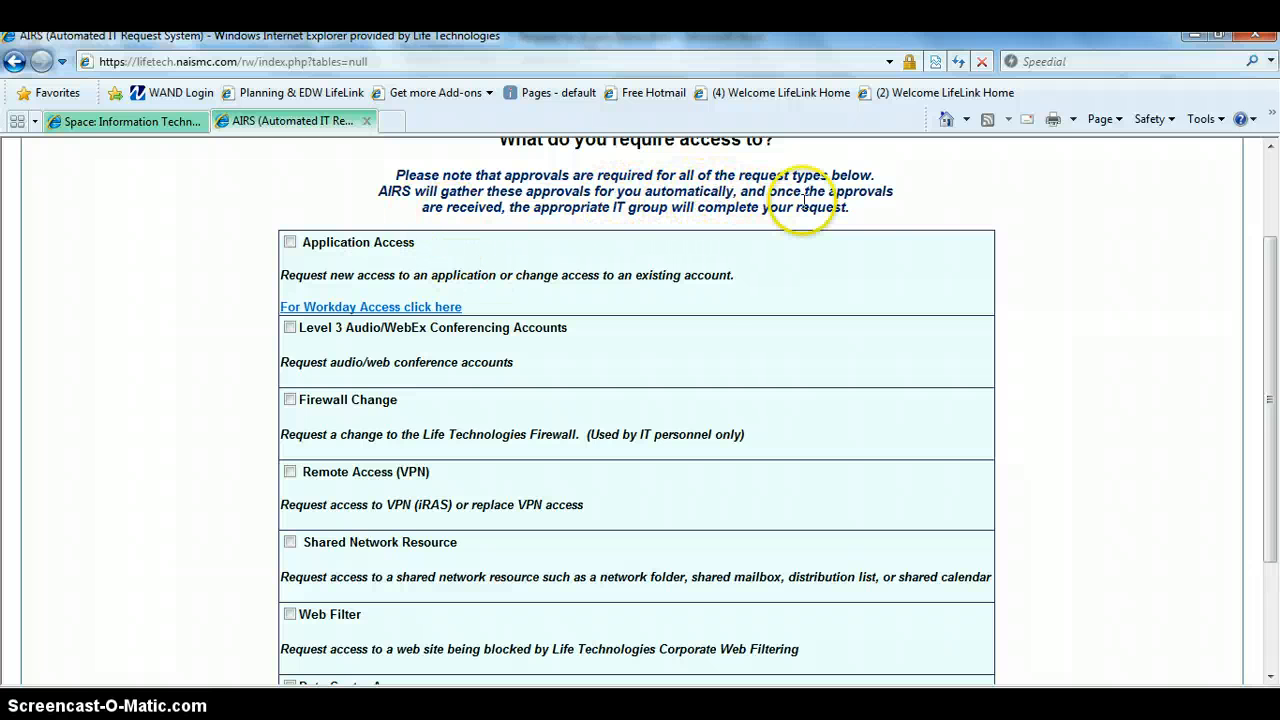
pyautogui.click(289, 242)
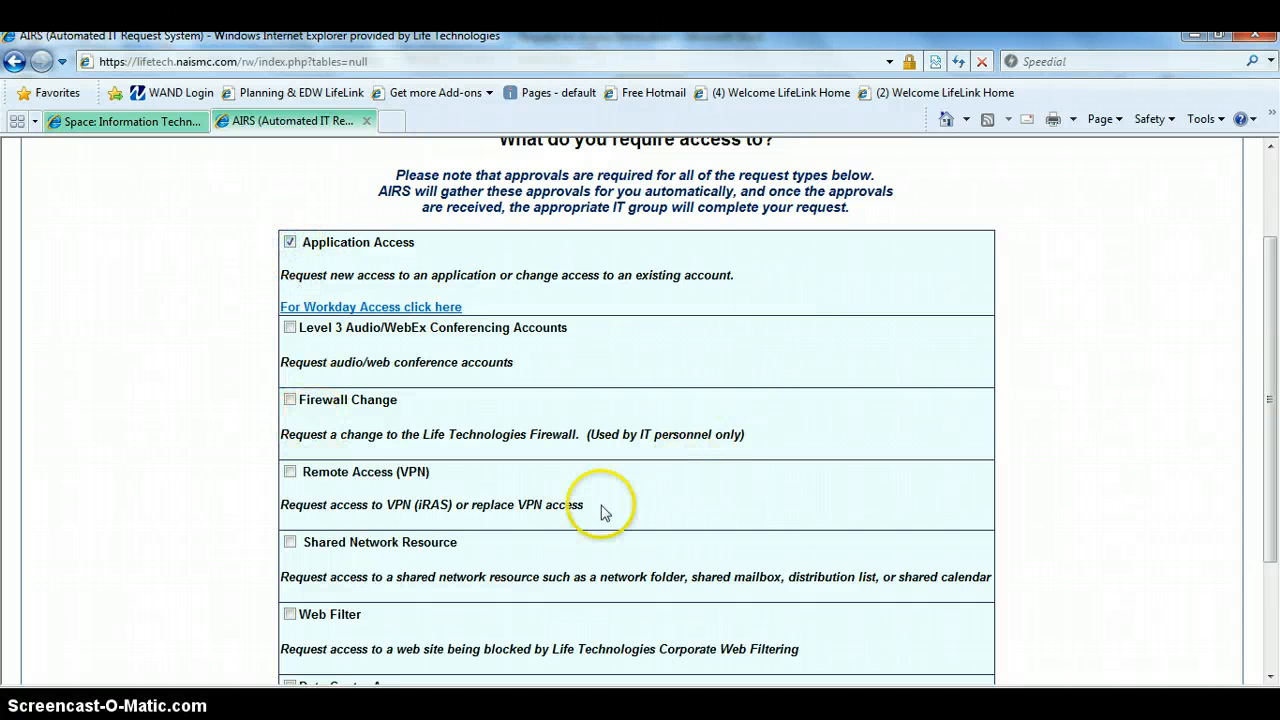
pyautogui.click(290, 472)
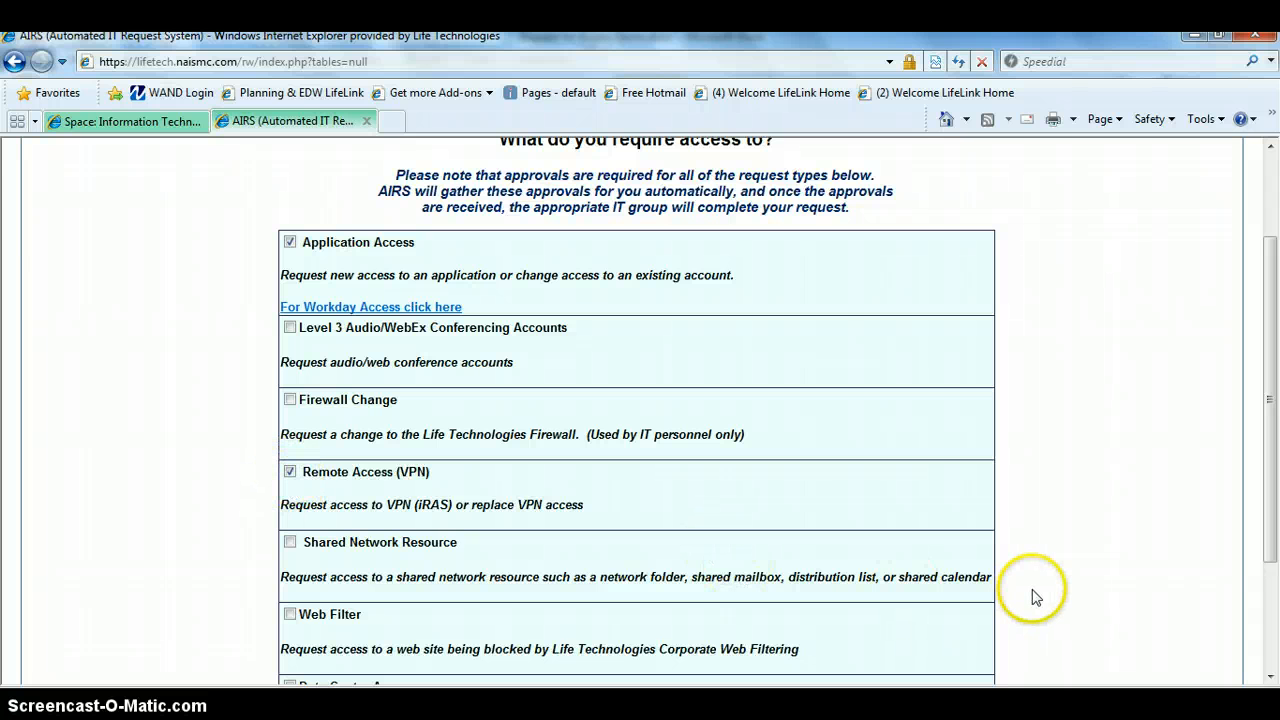
pyautogui.click(1270, 678)
pyautogui.click(1270, 679)
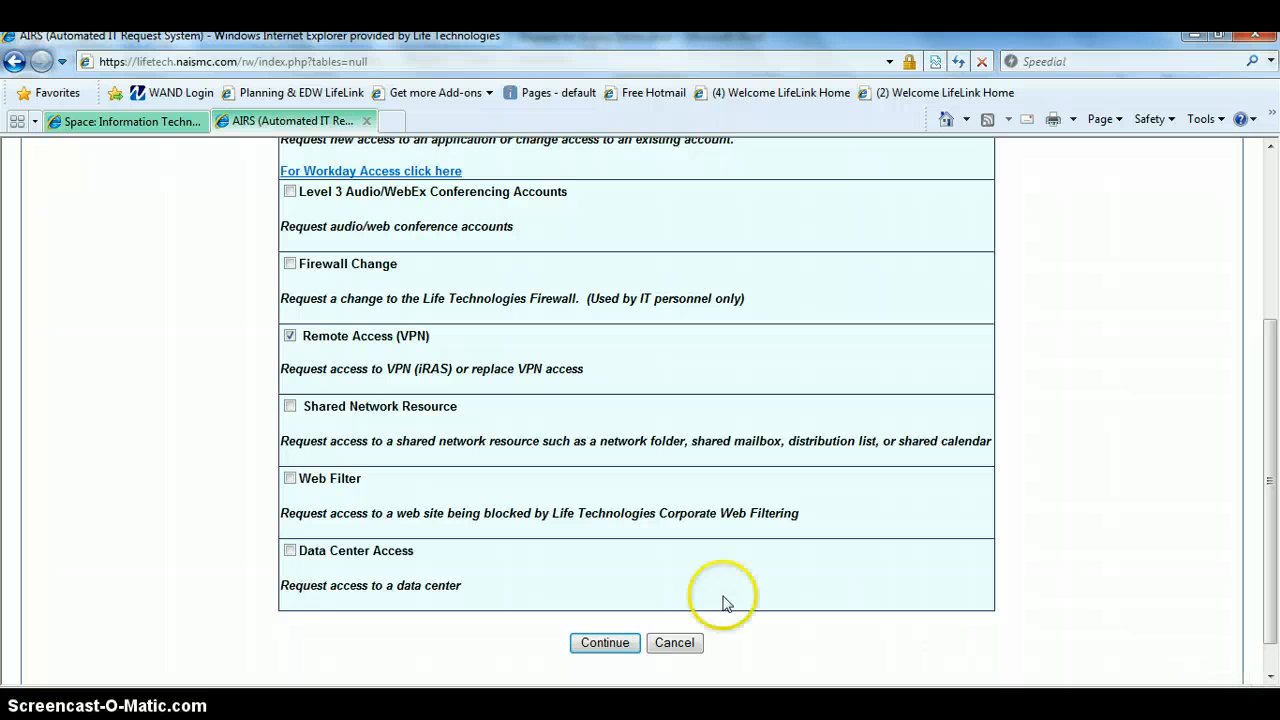
pyautogui.click(605, 643)
pyautogui.click(843, 541)
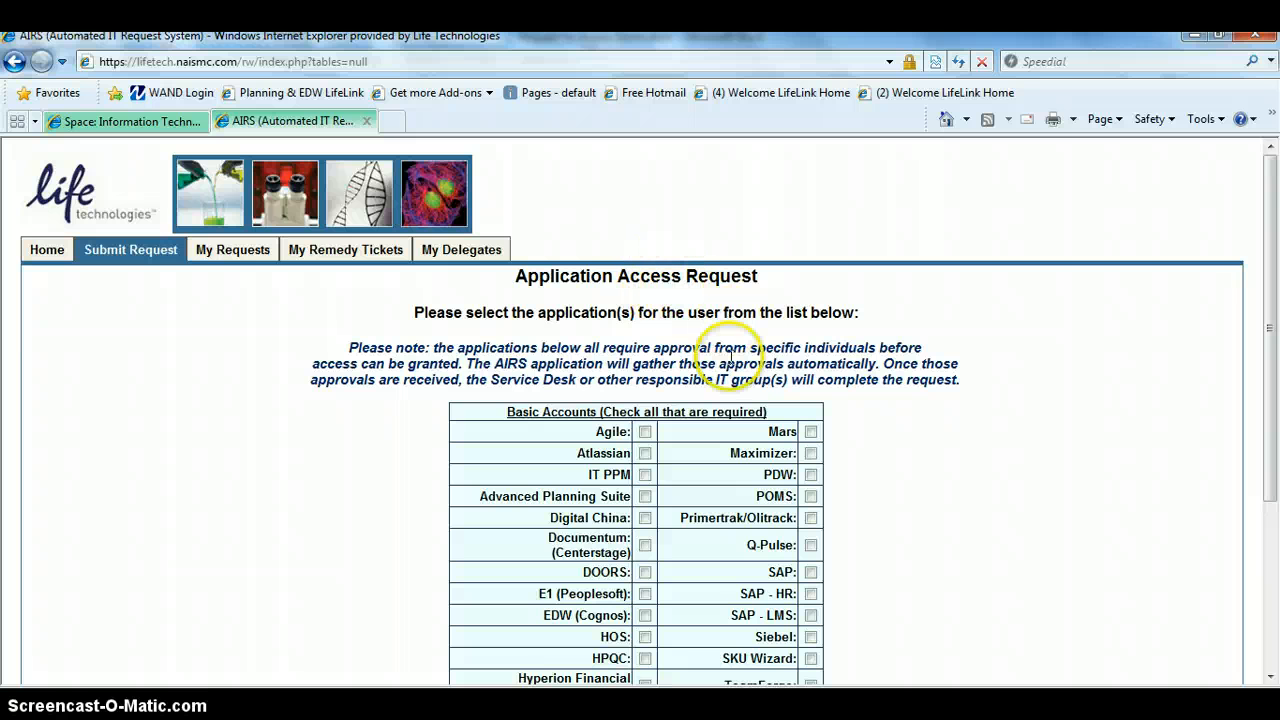
# Select Hyperion Financial Management (HFM) and Hyperion Planning among the basic accounts.
pyautogui.click(1270, 677)
pyautogui.click(1270, 677)
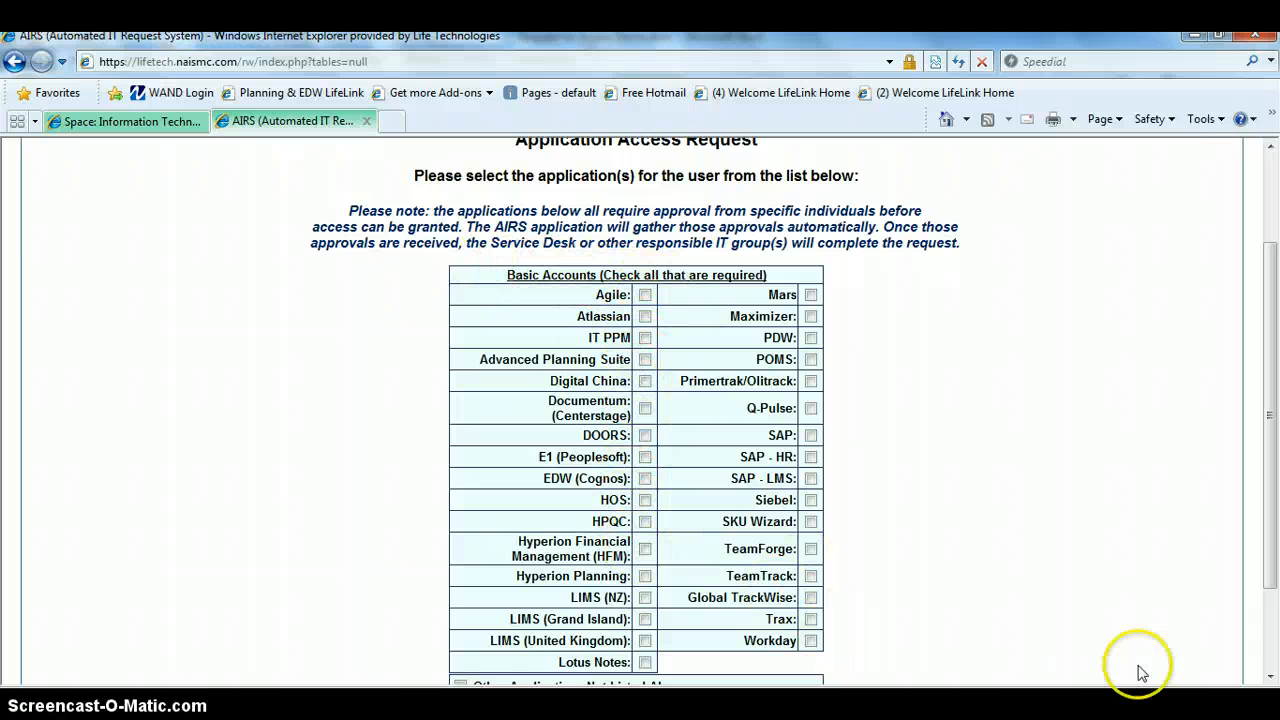
pyautogui.click(1271, 679)
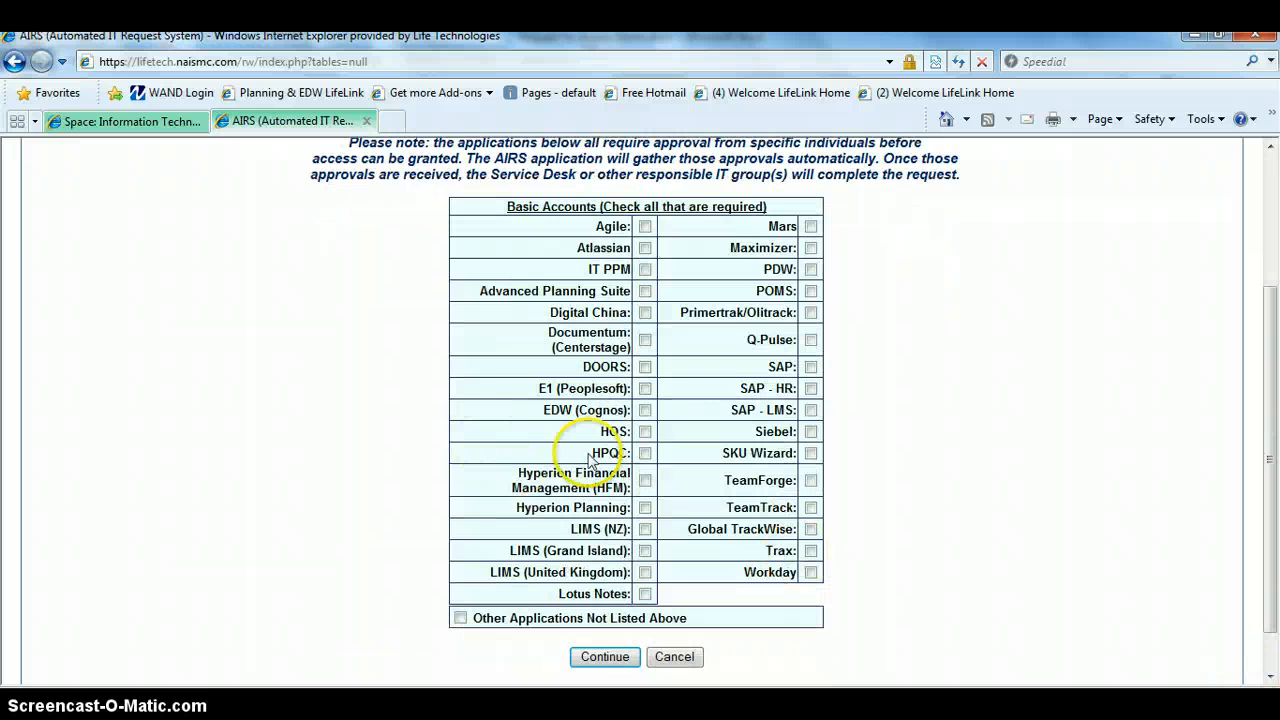
pyautogui.click(645, 482)
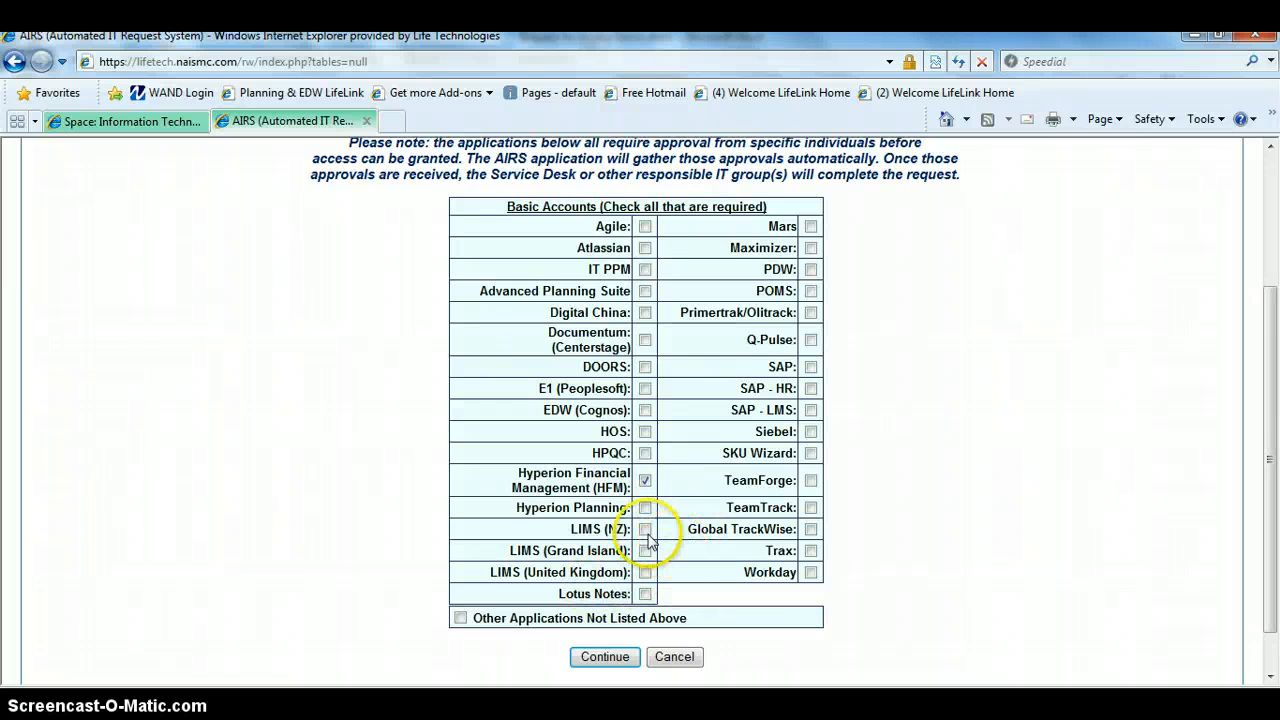
pyautogui.click(645, 507)
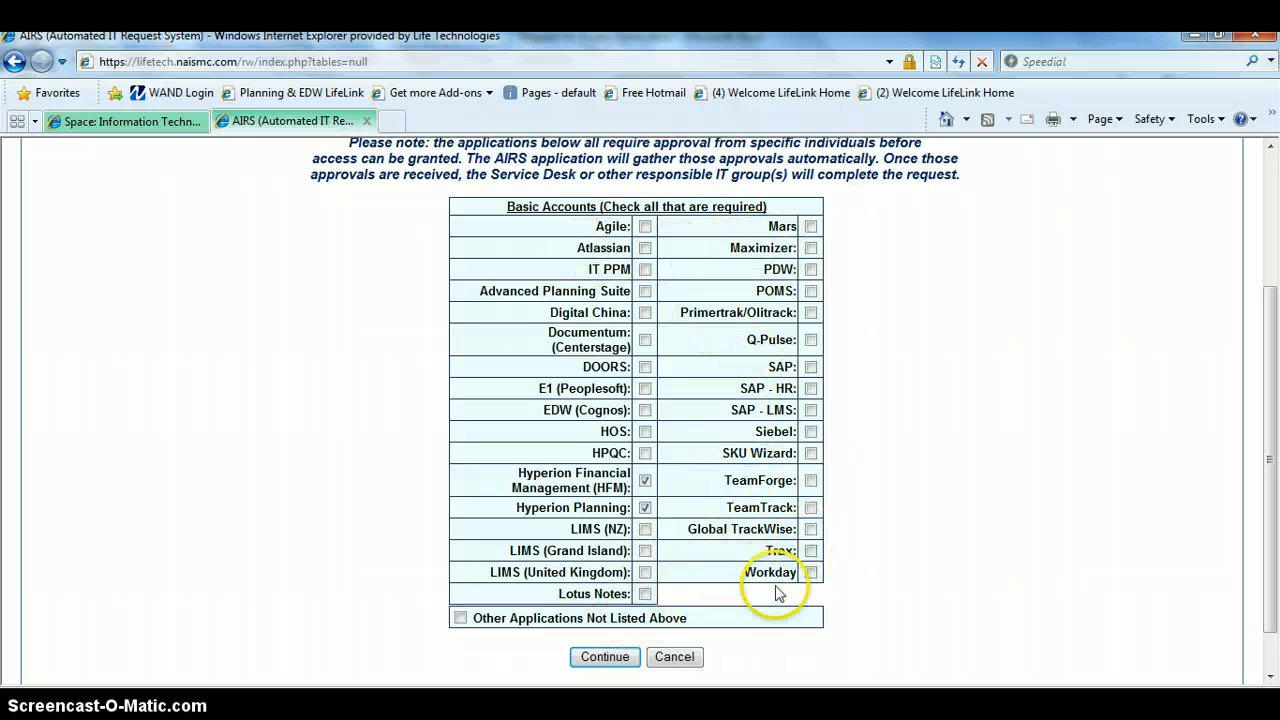
pyautogui.click(460, 620)
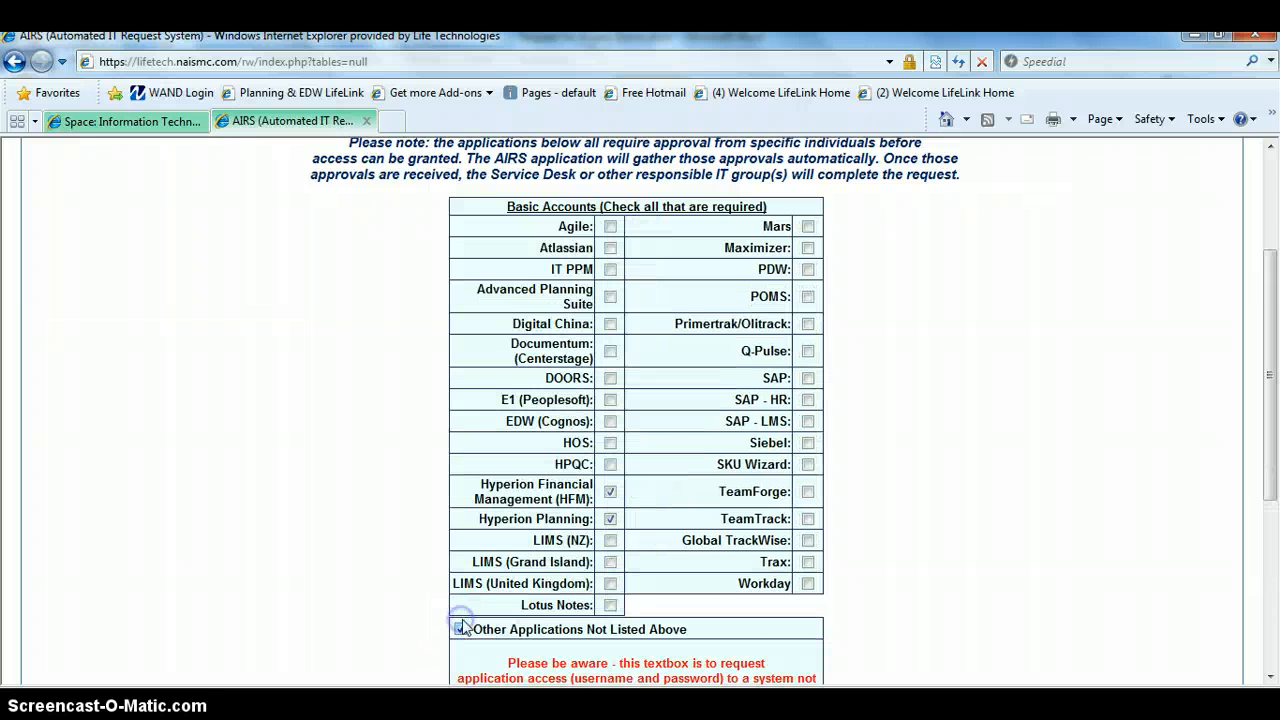
pyautogui.click(1270, 681)
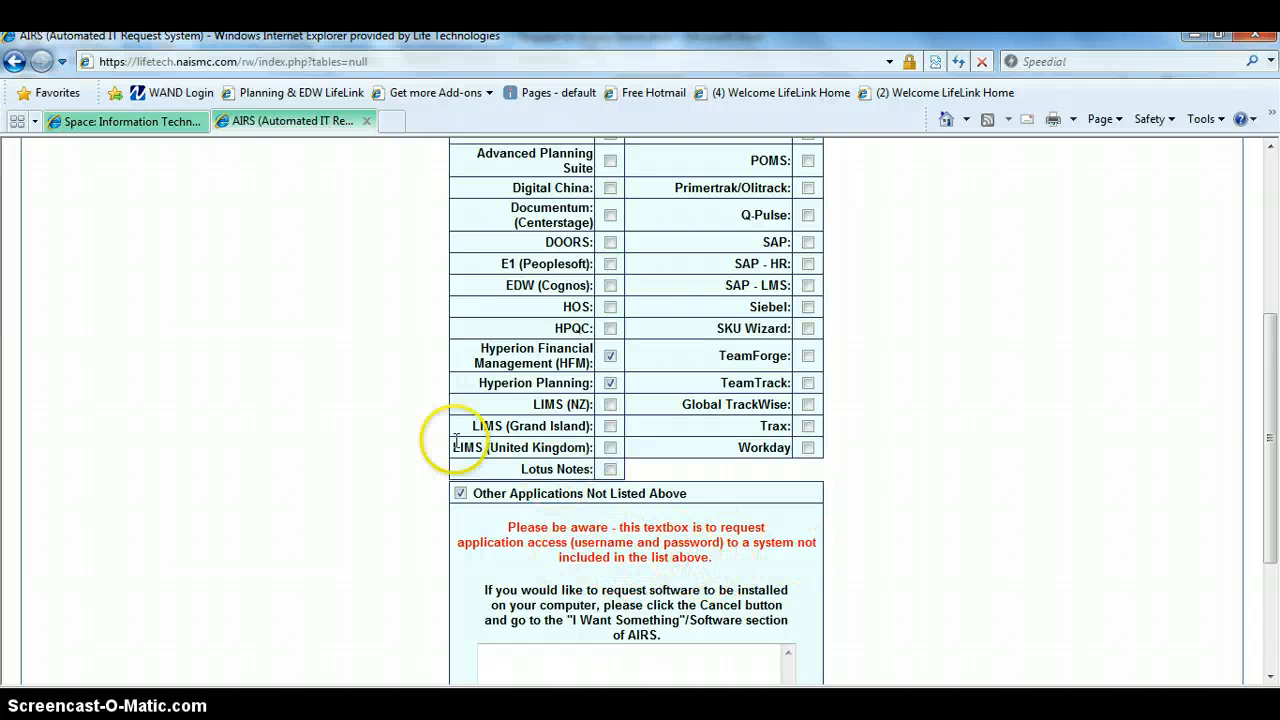
pyautogui.click(460, 493)
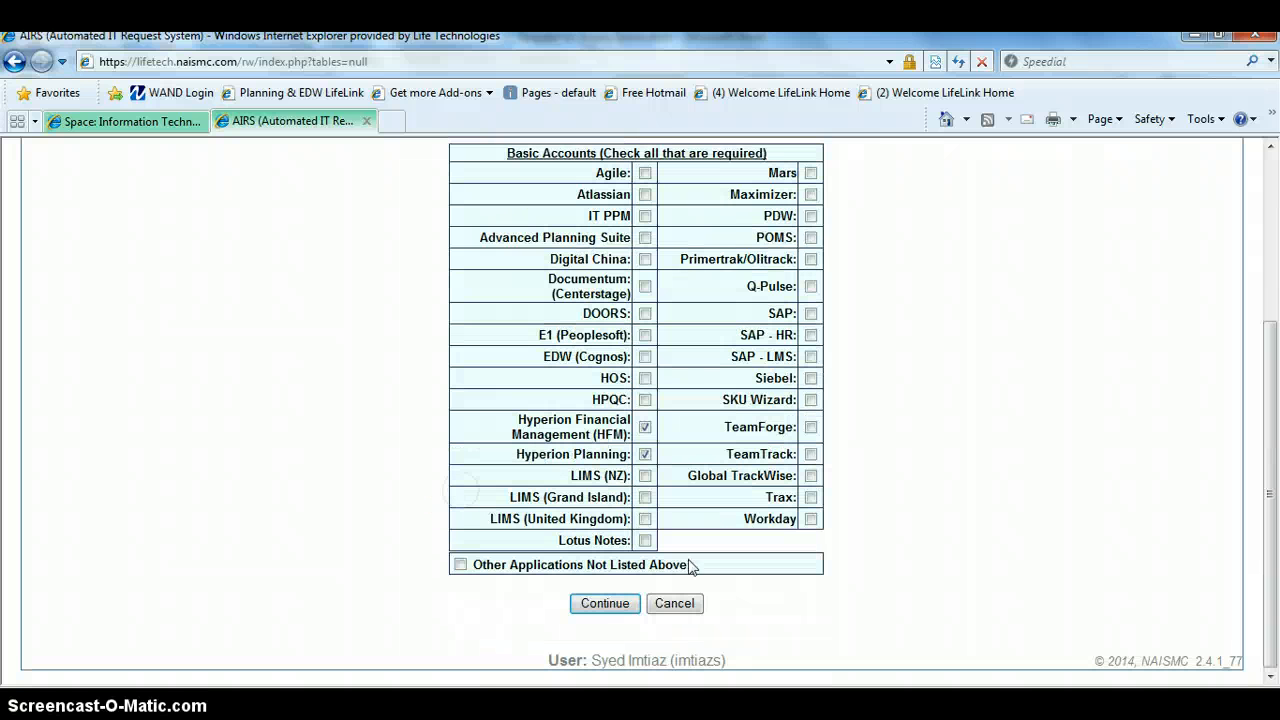
# Fill in the HFM access request, using the colleague's account found by name lookup as the model and the comment "I need access ASAP", and continue.
pyautogui.click(607, 605)
pyautogui.click(610, 608)
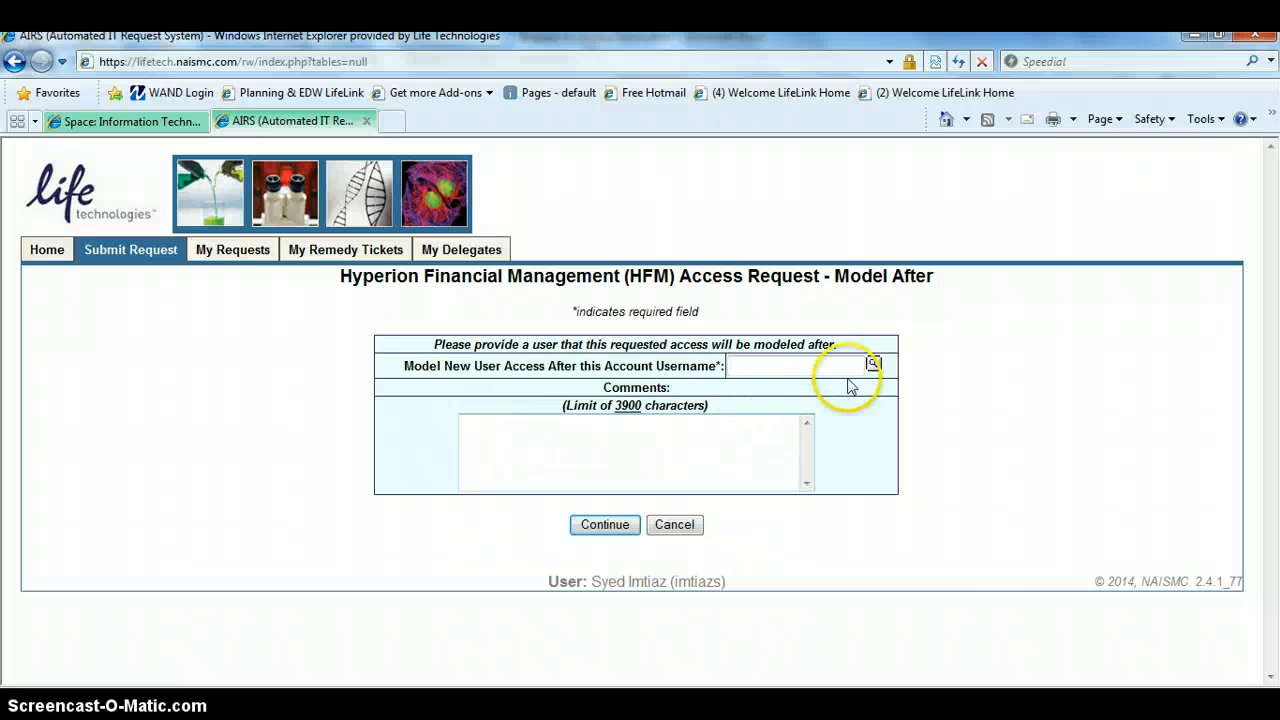
pyautogui.click(875, 365)
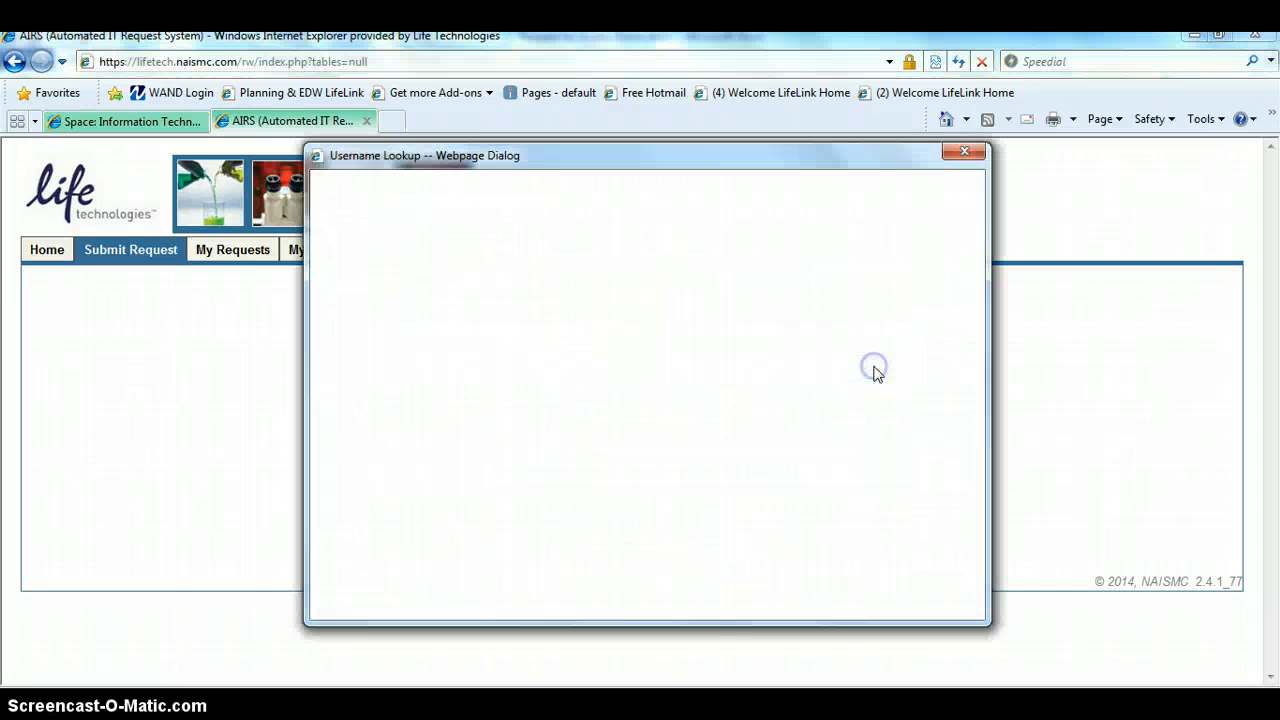
pyautogui.click(483, 307)
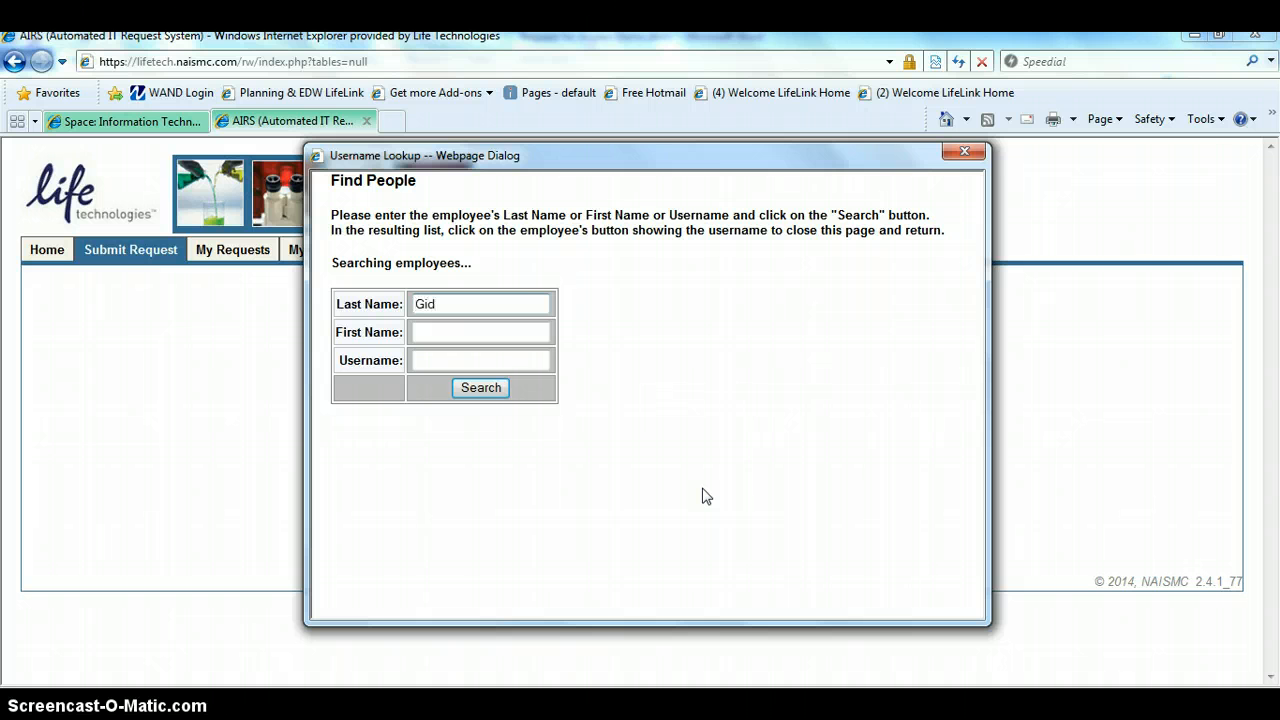
pyautogui.press('Tab')
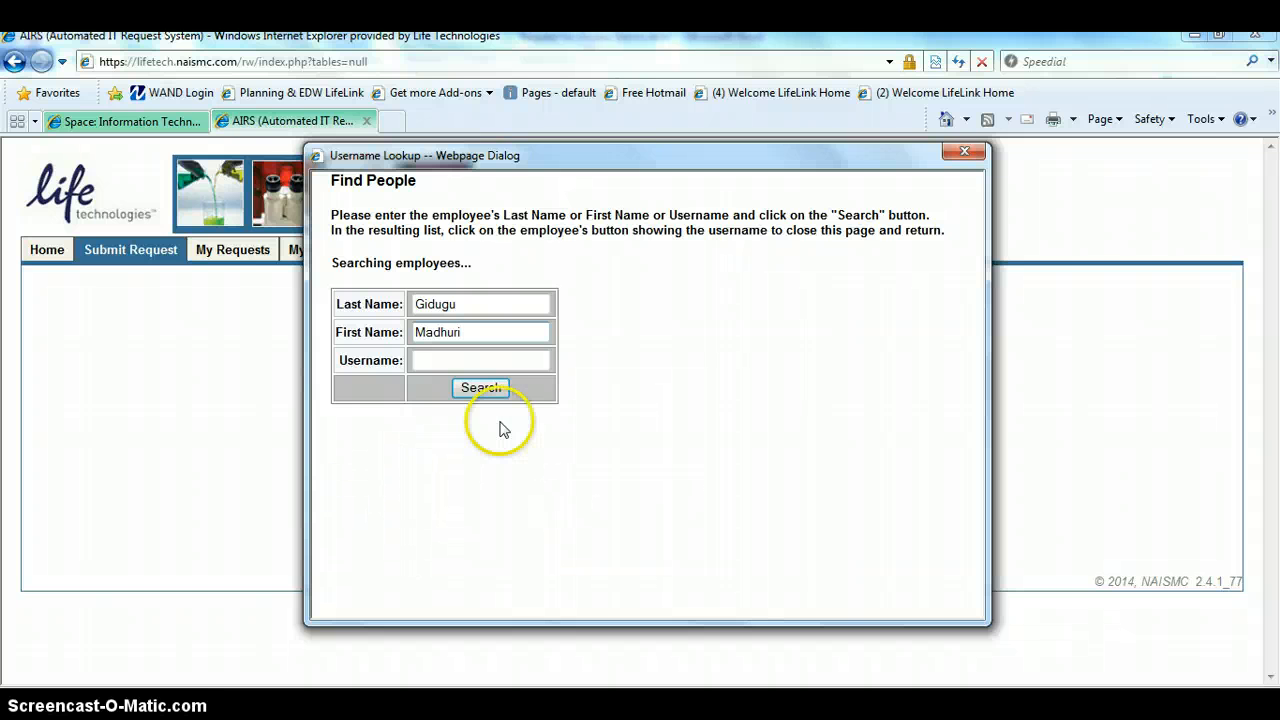
pyautogui.click(481, 397)
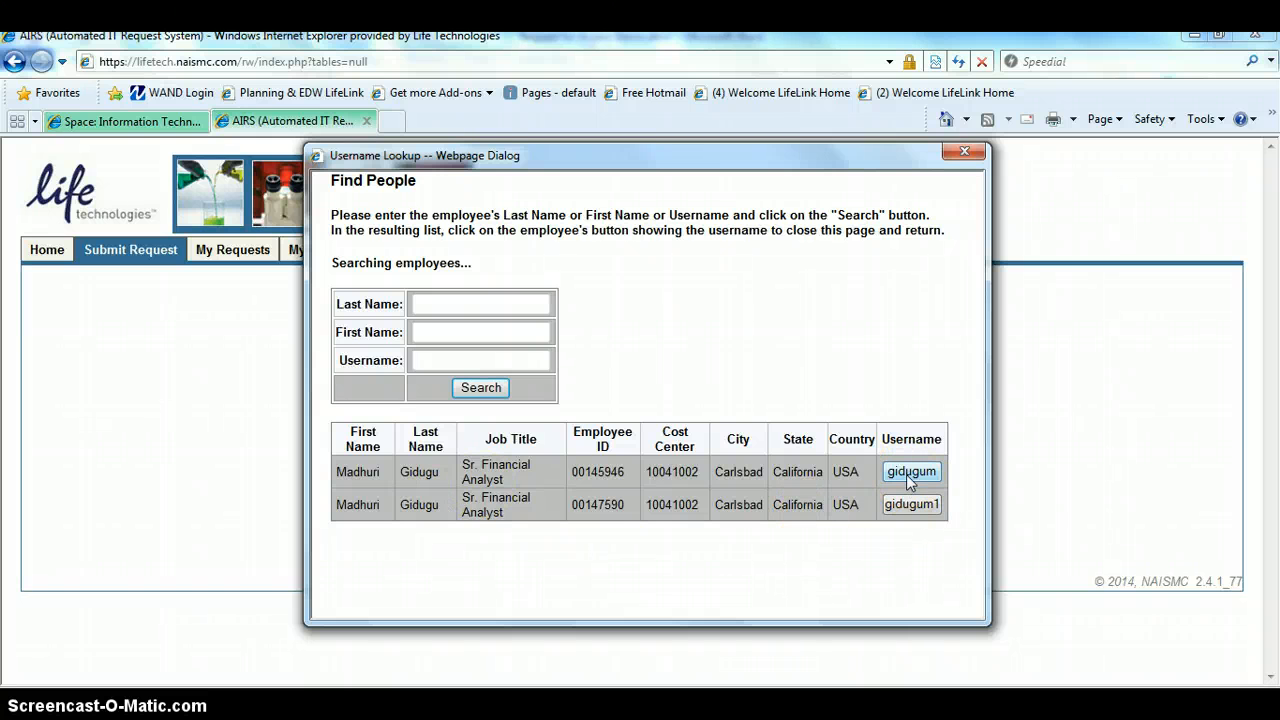
pyautogui.click(906, 474)
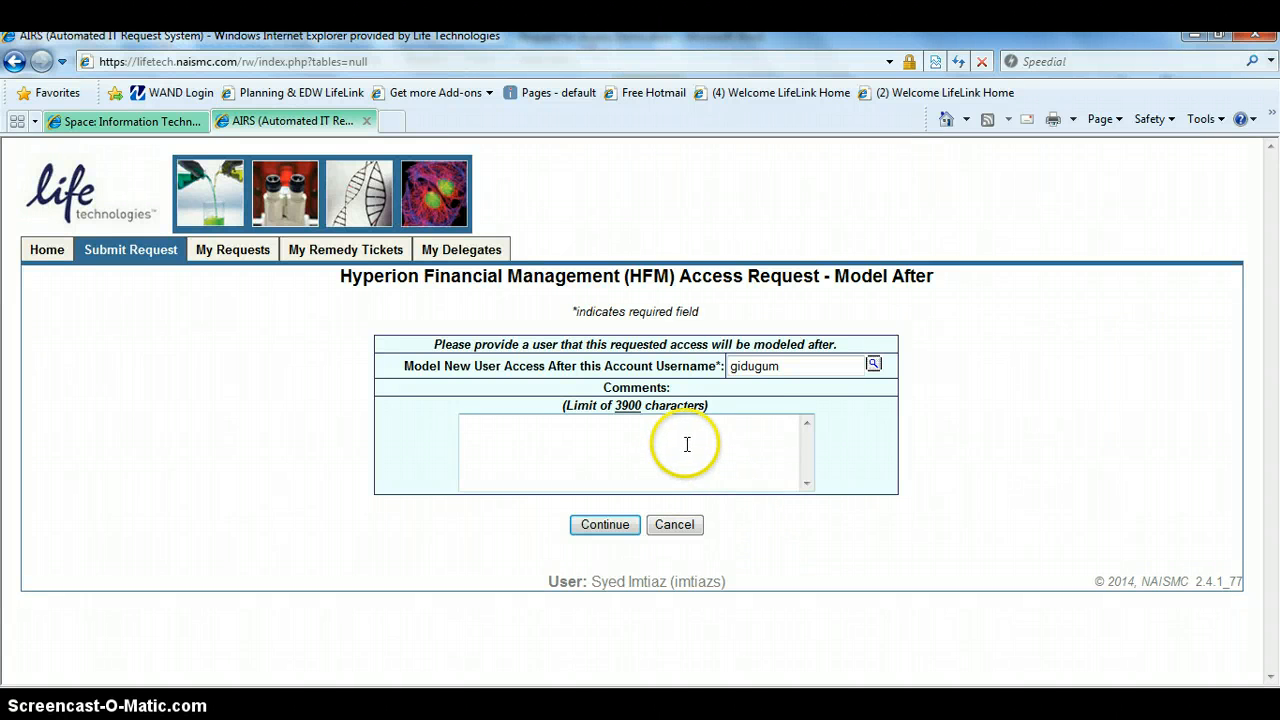
pyautogui.click(713, 426)
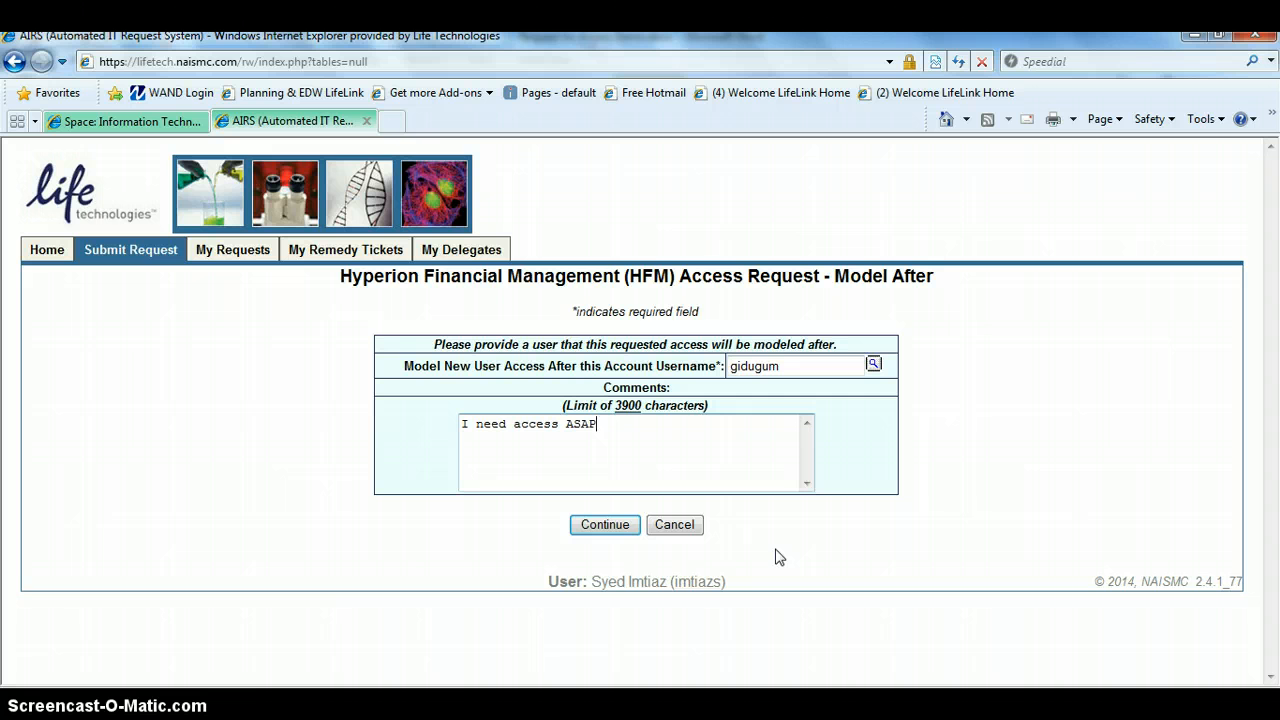
pyautogui.click(605, 527)
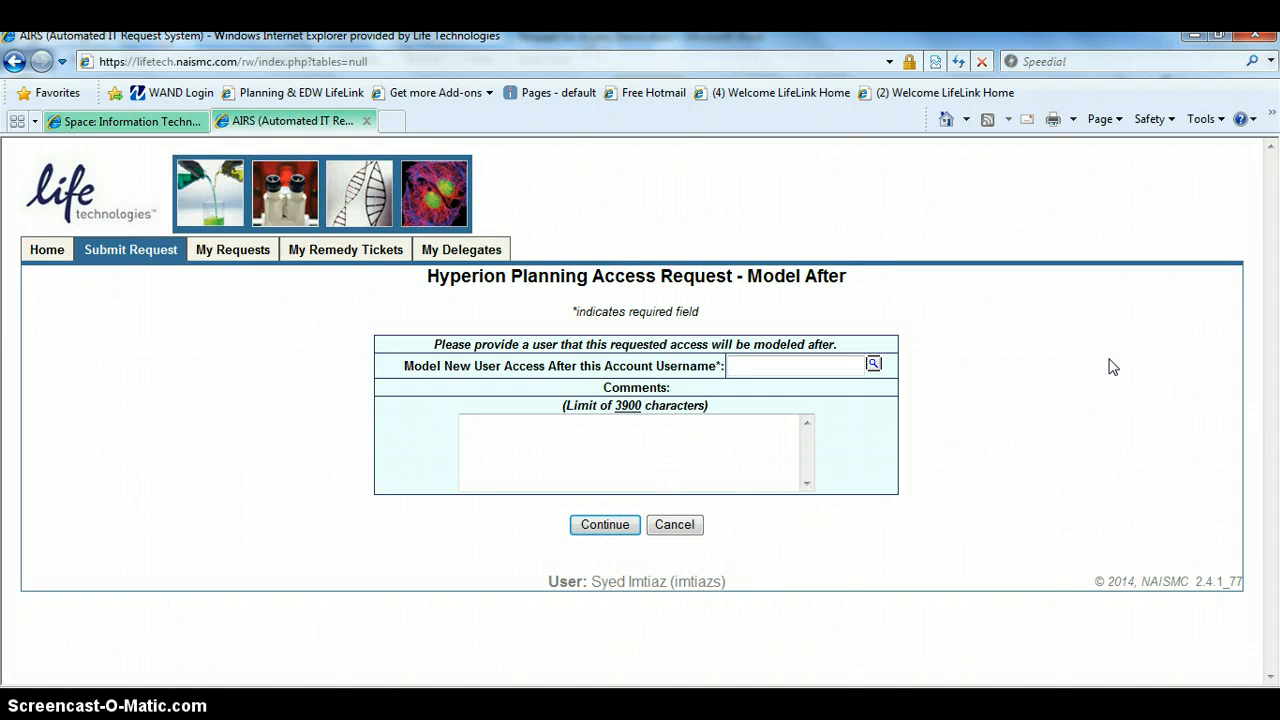
# Look up the same colleague by last and first name and use their account as the model for the Hyperion Planning access.
pyautogui.click(838, 362)
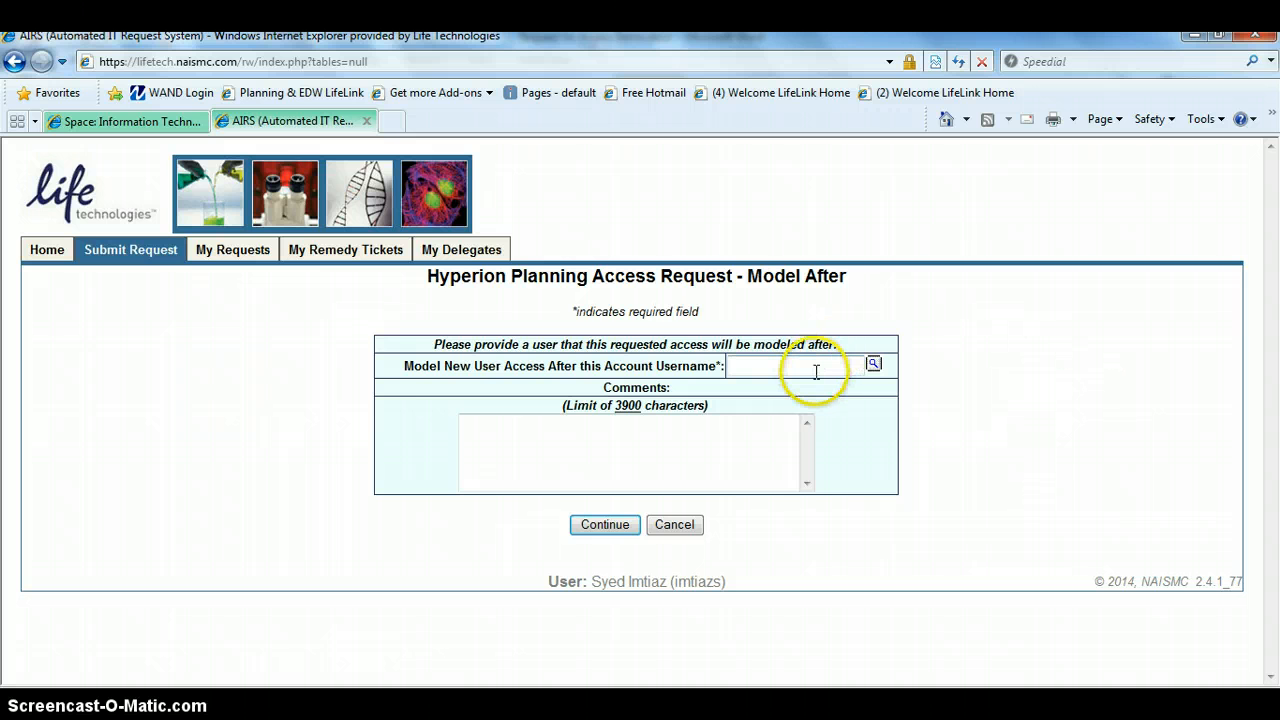
pyautogui.click(876, 367)
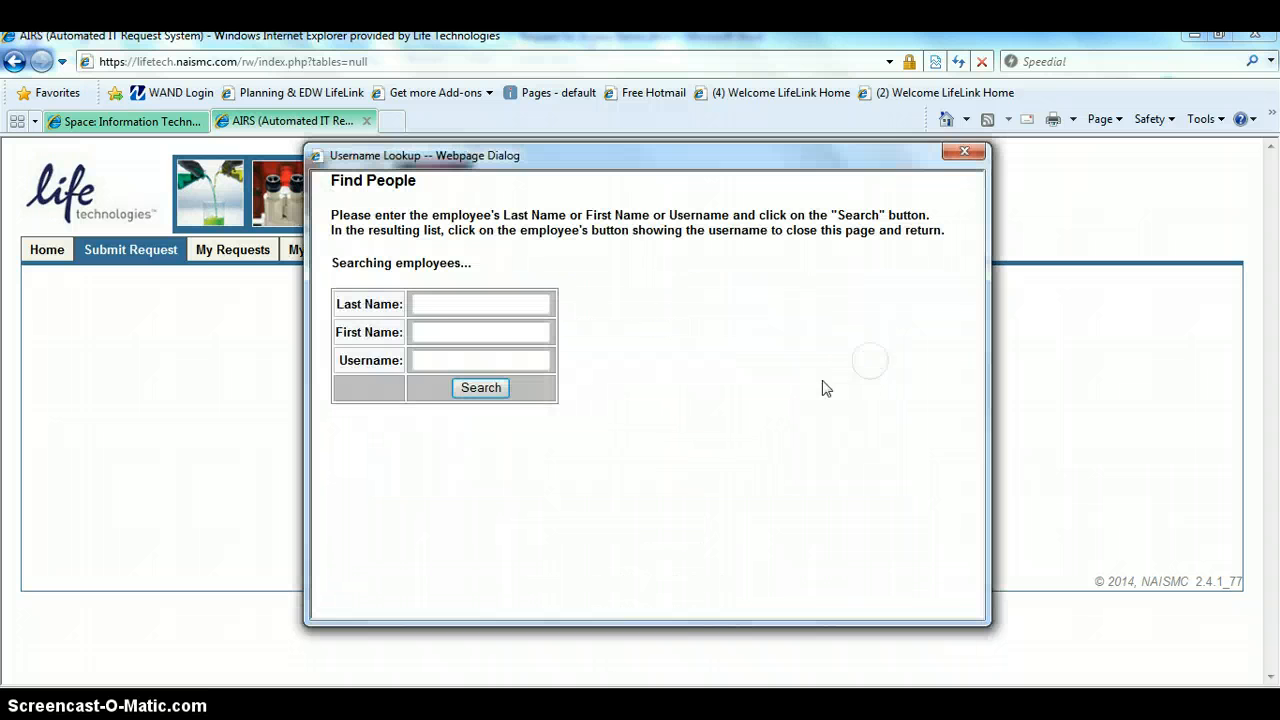
pyautogui.click(449, 303)
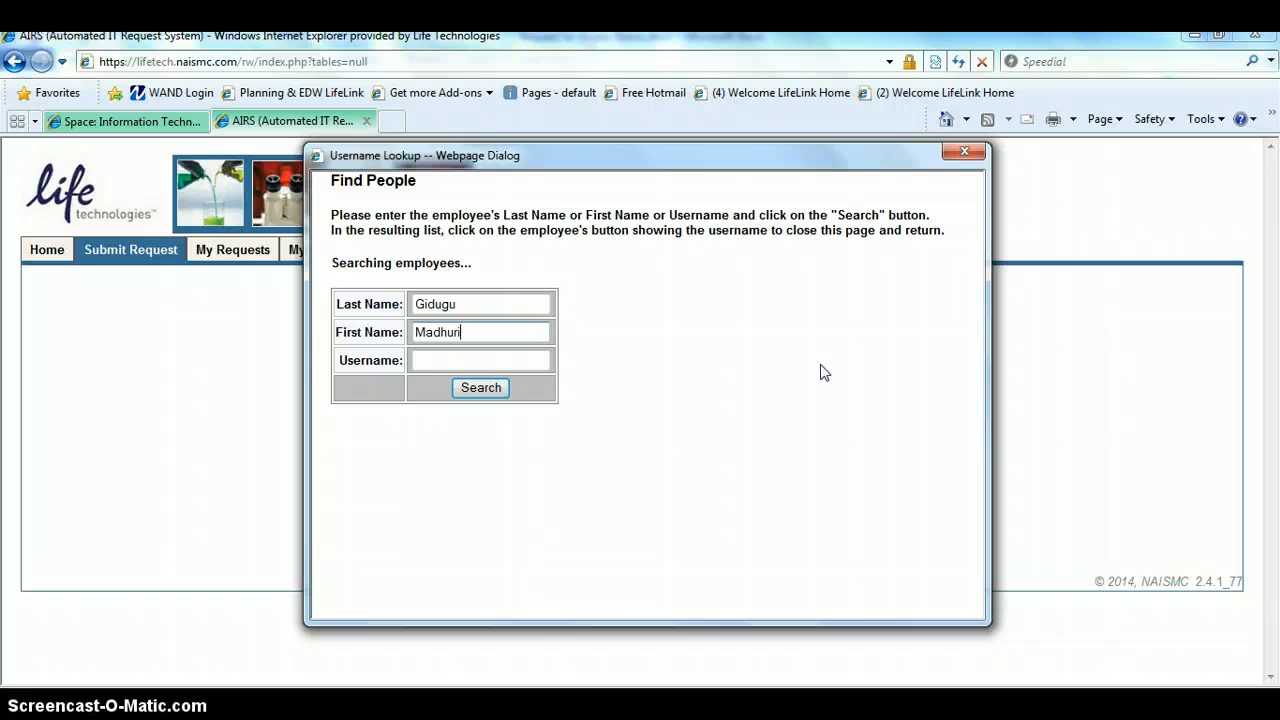
pyautogui.click(481, 392)
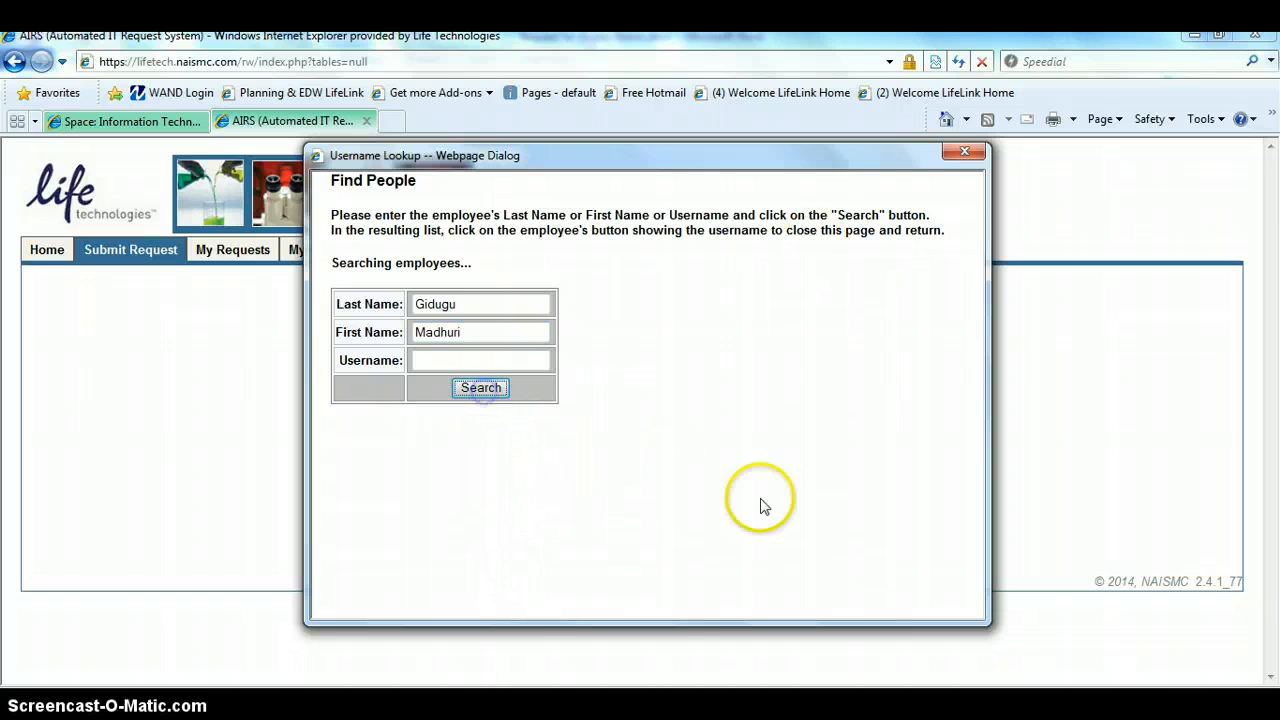
pyautogui.click(920, 463)
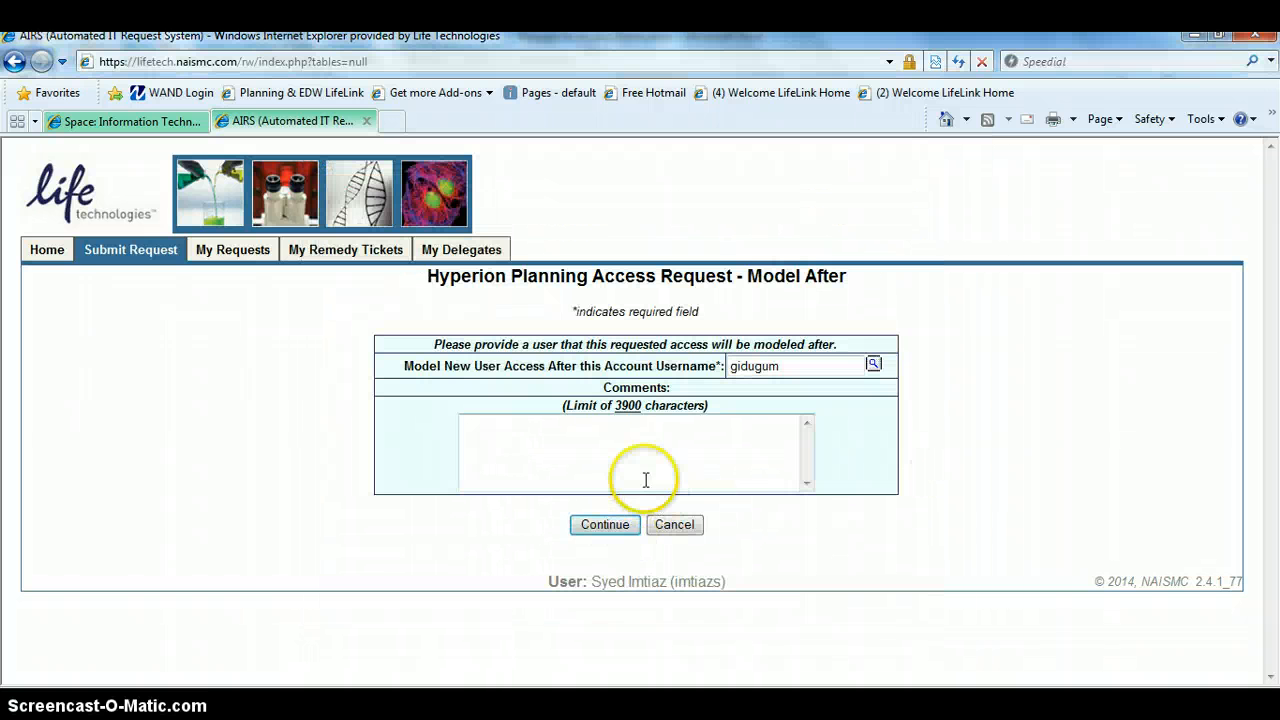
# Add the comment "Need access ASAP" to the Hyperion Planning request and continue to the VPN request.
pyautogui.click(693, 443)
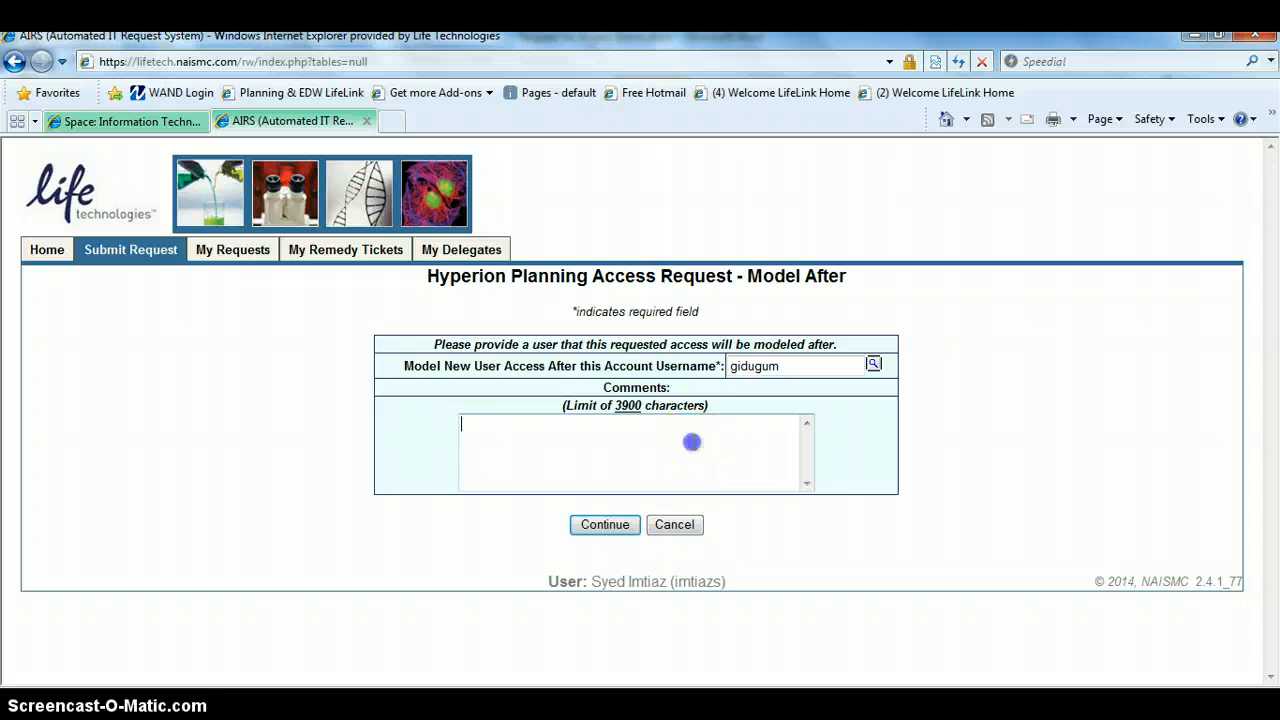
pyautogui.click(810, 520)
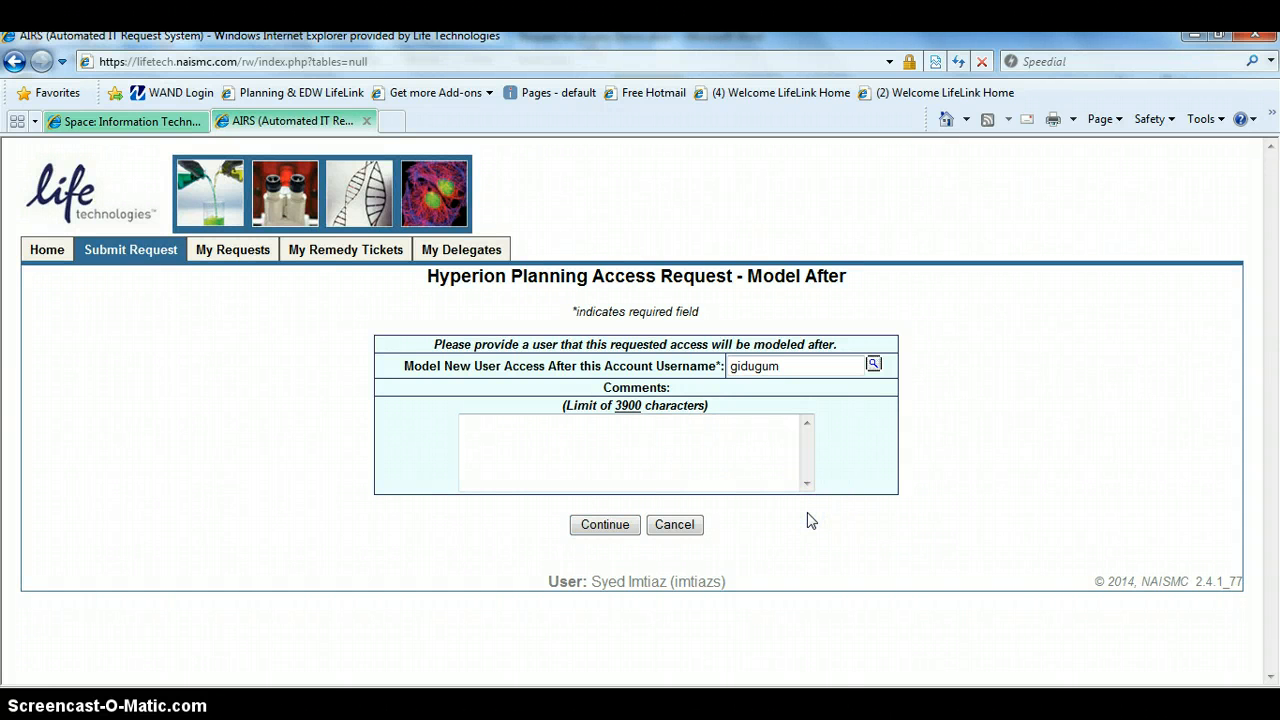
pyautogui.click(759, 425)
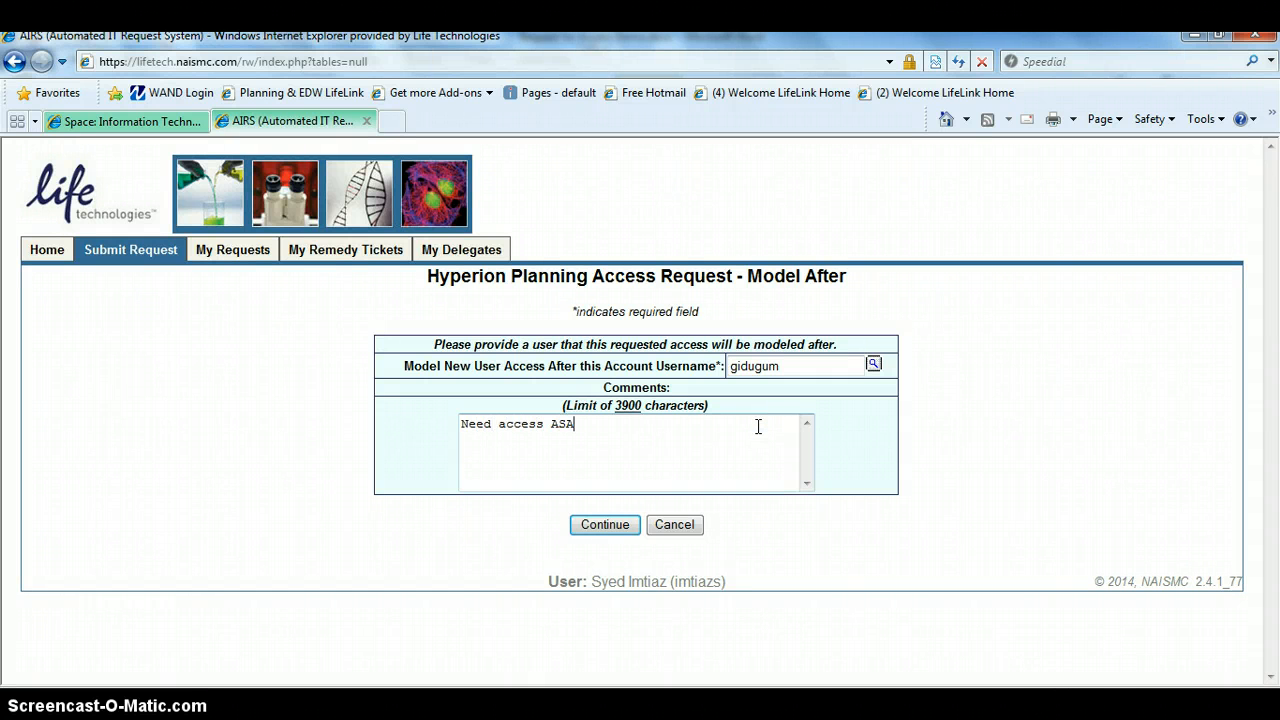
pyautogui.click(605, 525)
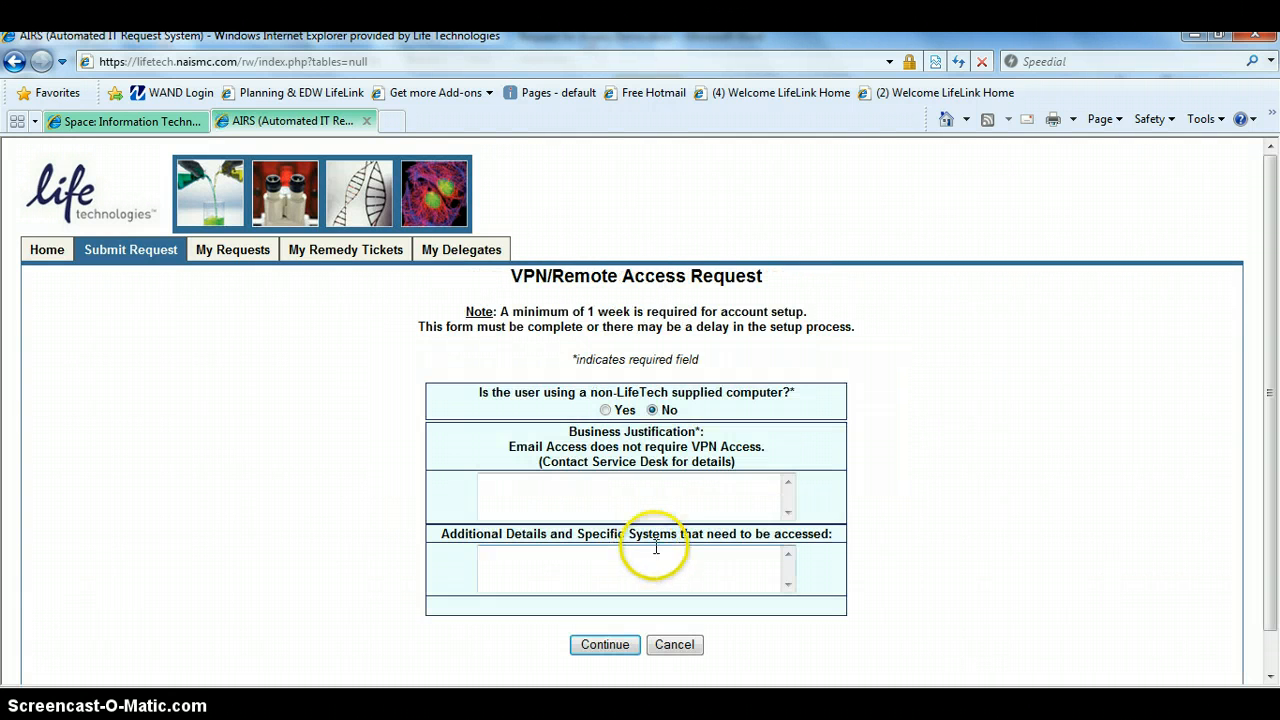
# Give "Would be working remotely" as the business justification for VPN access and continue to the verification page.
pyautogui.click(662, 487)
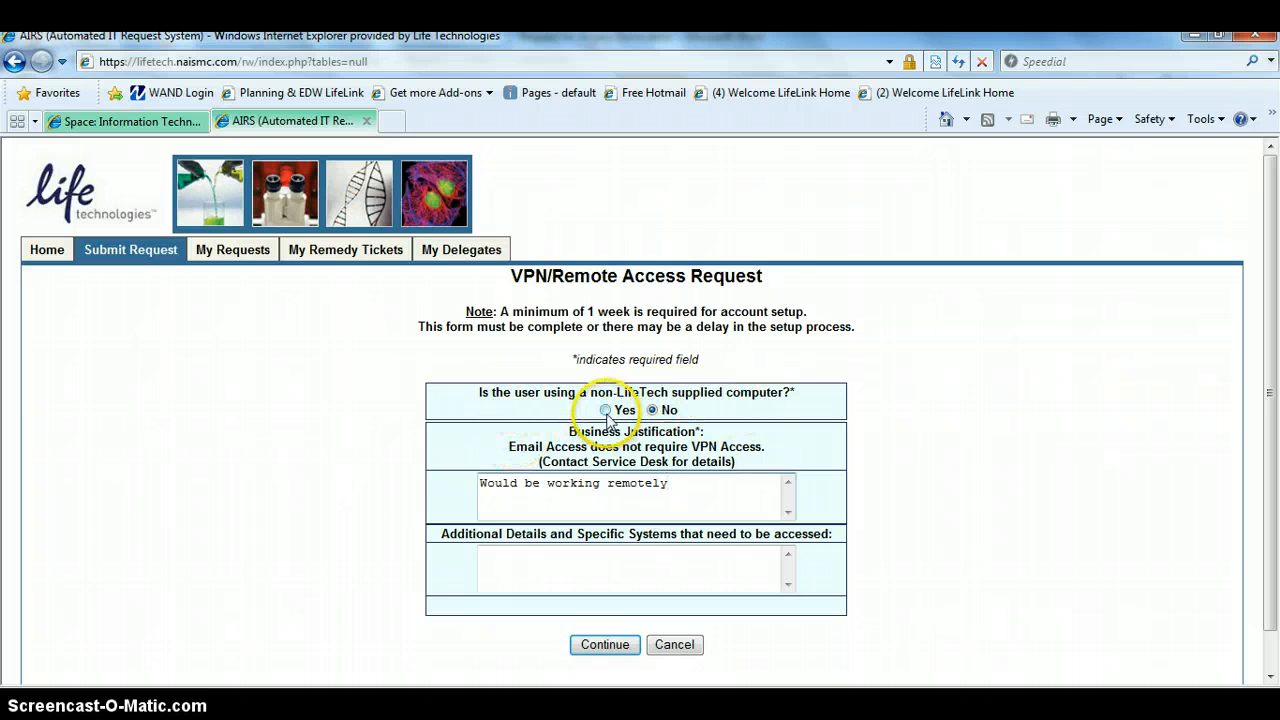
pyautogui.click(604, 645)
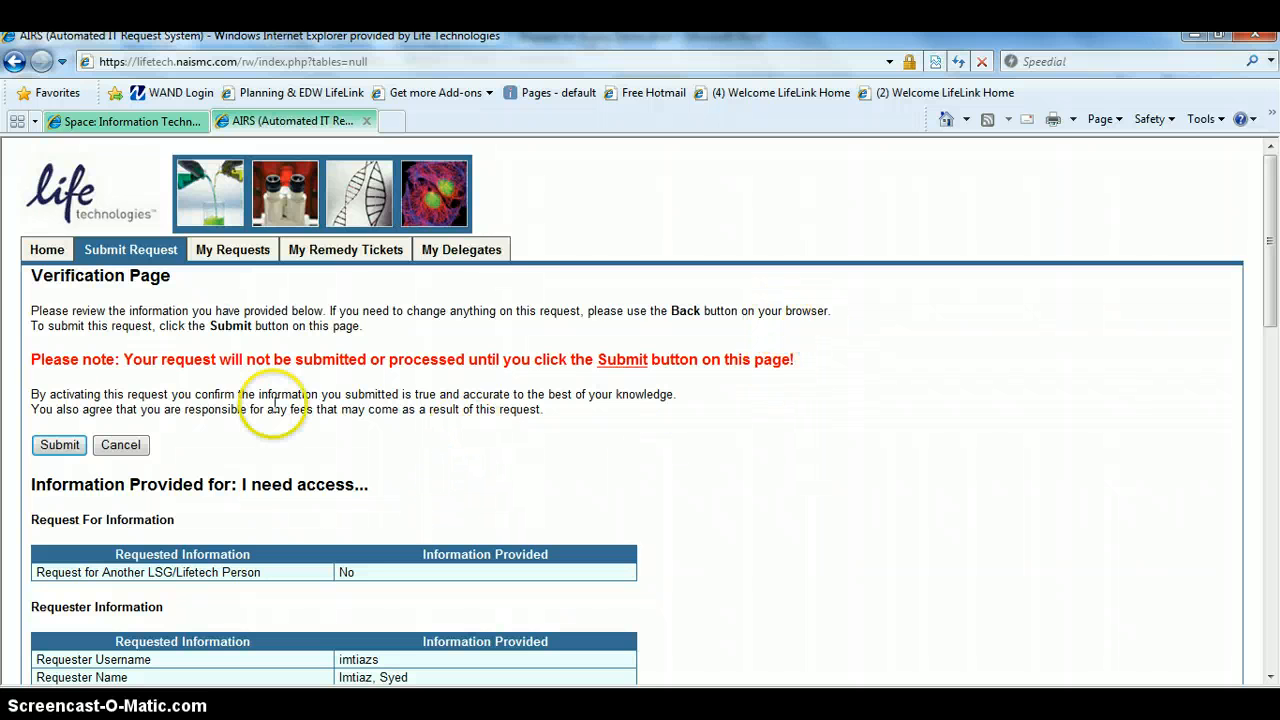
# Review all request details on the verification page, from requester information to VPN information, and open the list of own requests.
pyautogui.click(1270, 678)
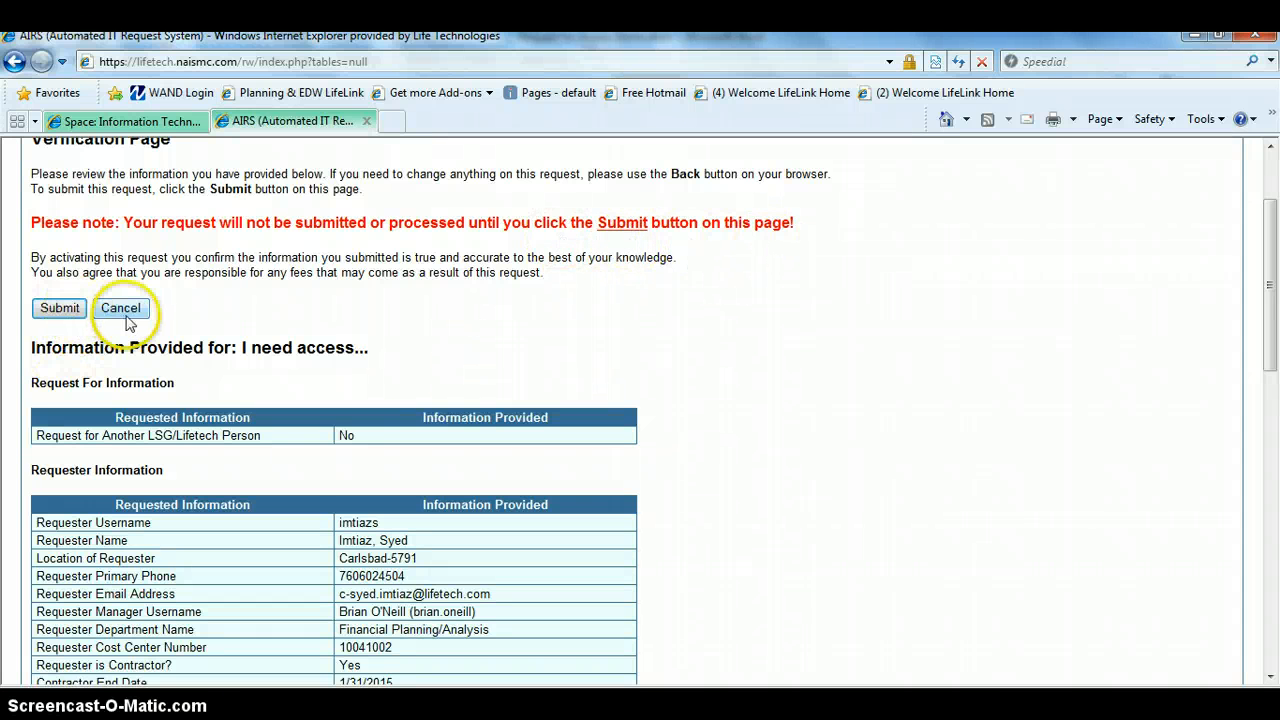
pyautogui.click(1270, 677)
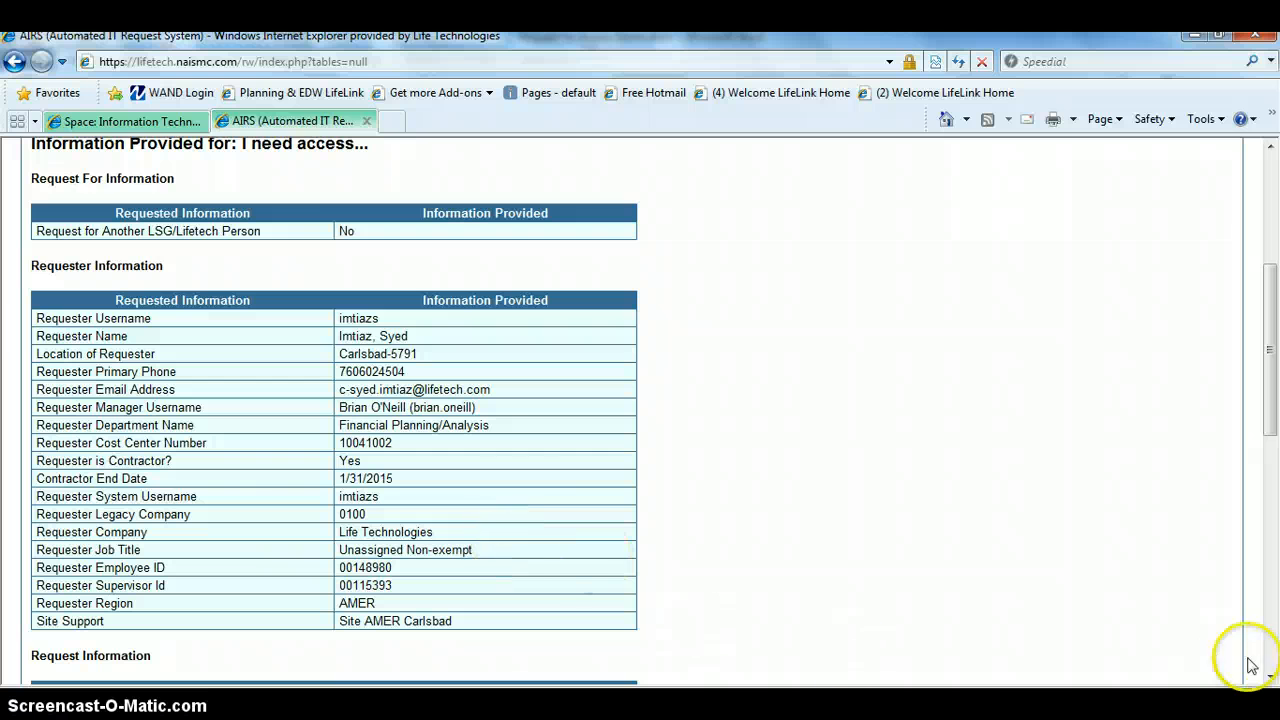
pyautogui.click(1270, 682)
pyautogui.click(1270, 682)
pyautogui.click(1270, 682)
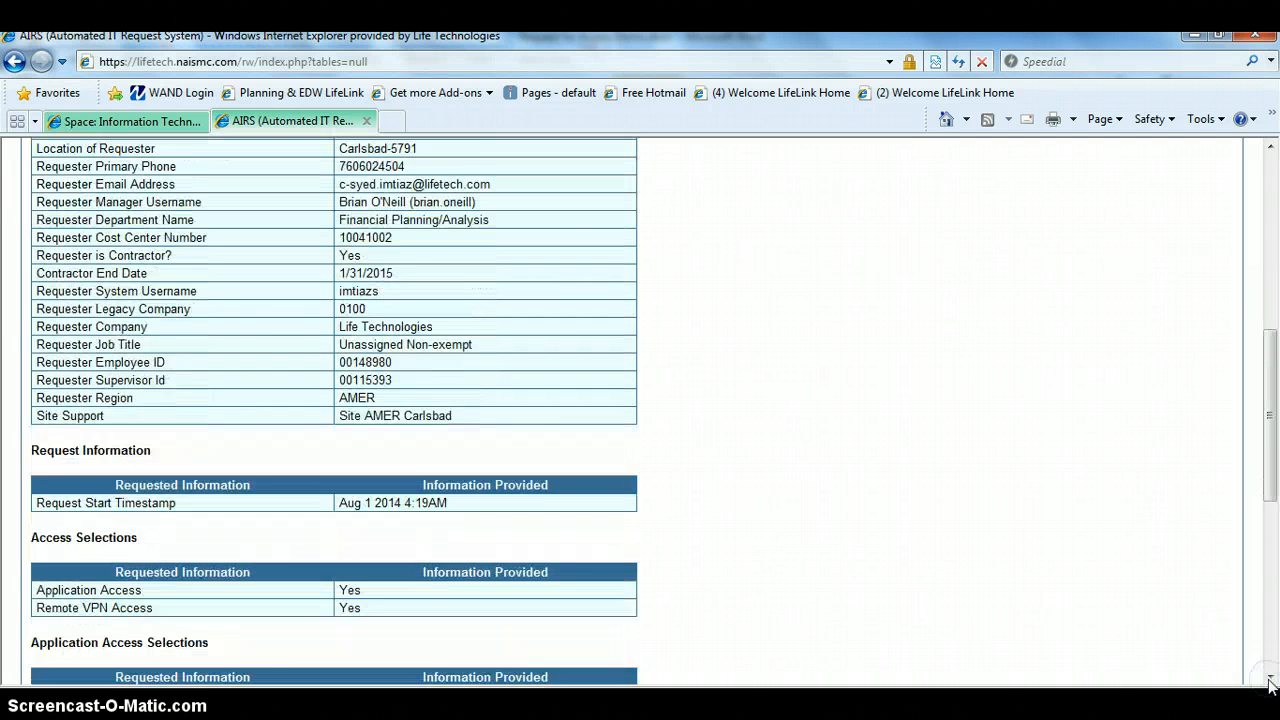
pyautogui.click(1270, 682)
pyautogui.click(1270, 682)
pyautogui.click(1270, 682)
pyautogui.click(1270, 682)
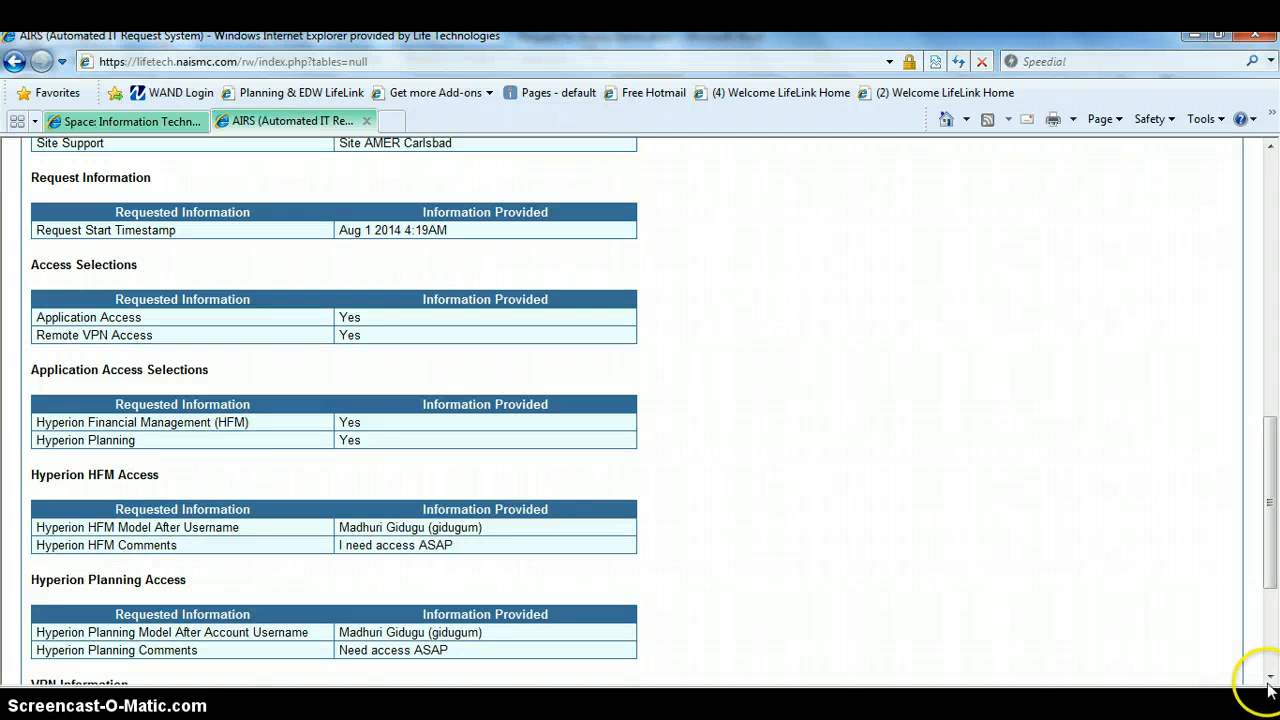
pyautogui.scroll(-5, 1268, 684)
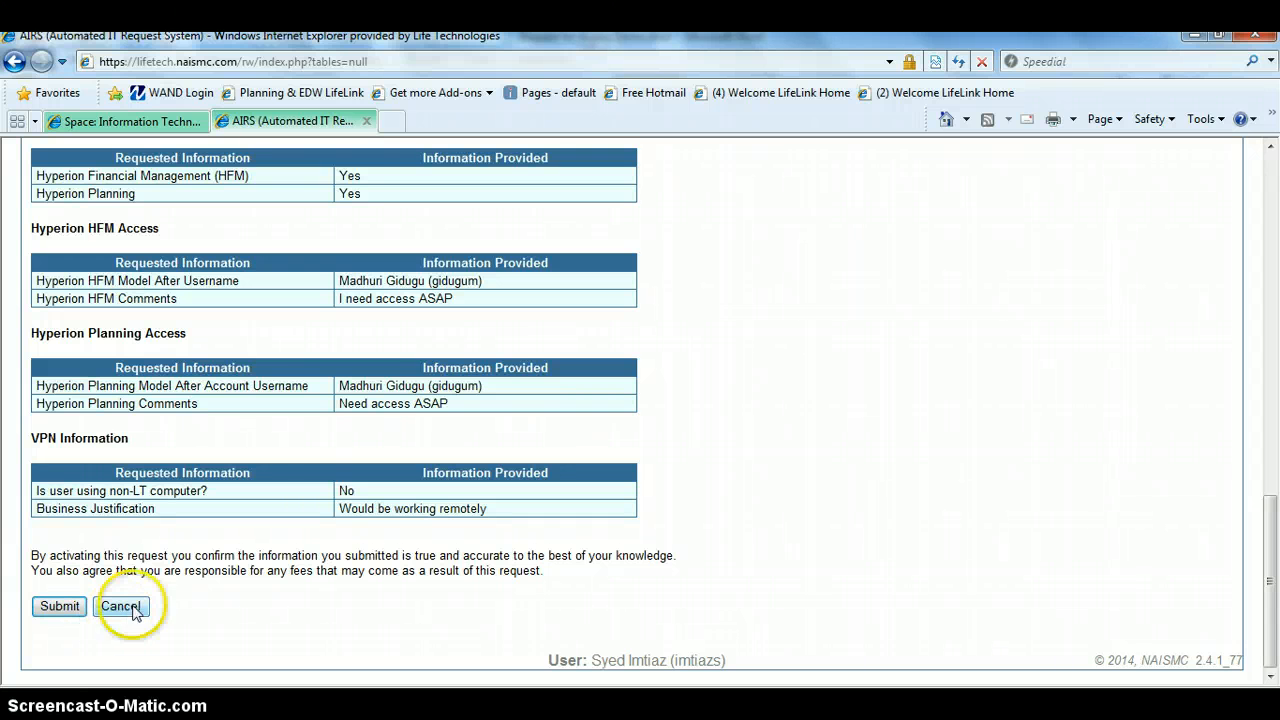
pyautogui.scroll(15, 1268, 178)
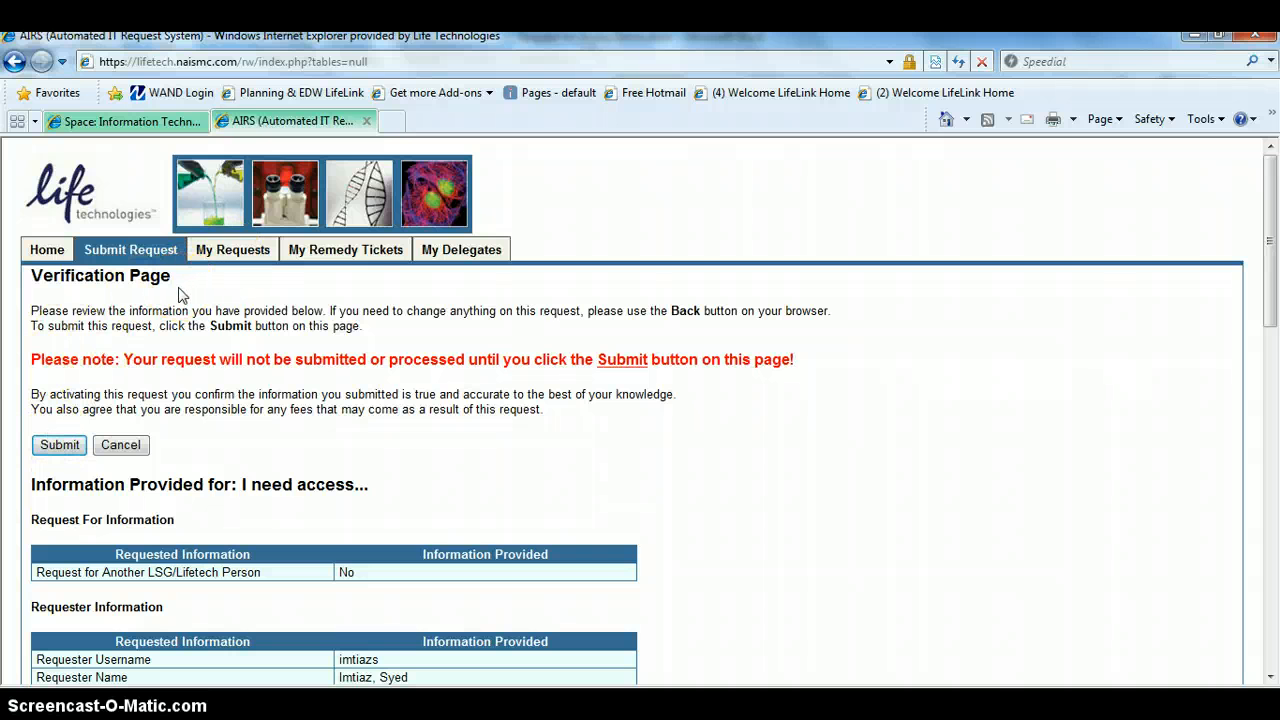
pyautogui.click(229, 252)
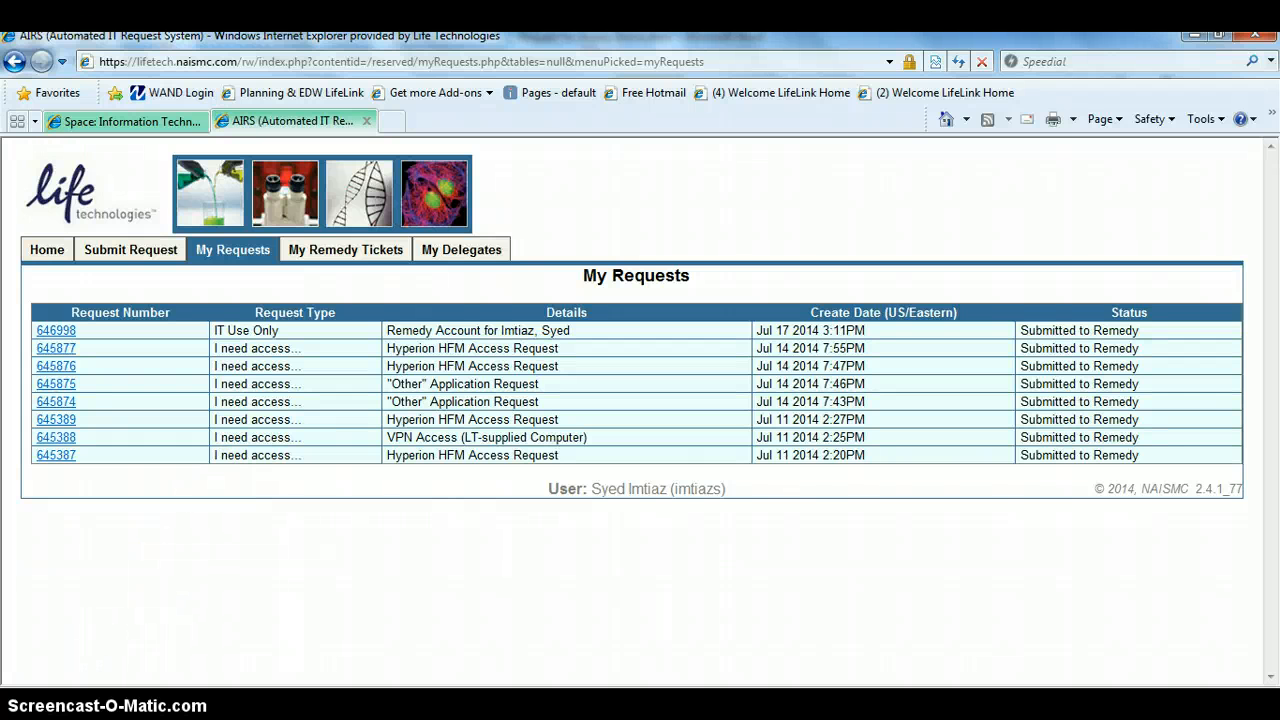
# Switch to Request for Access Demo.docx in Word and insert blank lines before the "Important information" heading to move it to the next page.
pyautogui.click(505, 702)
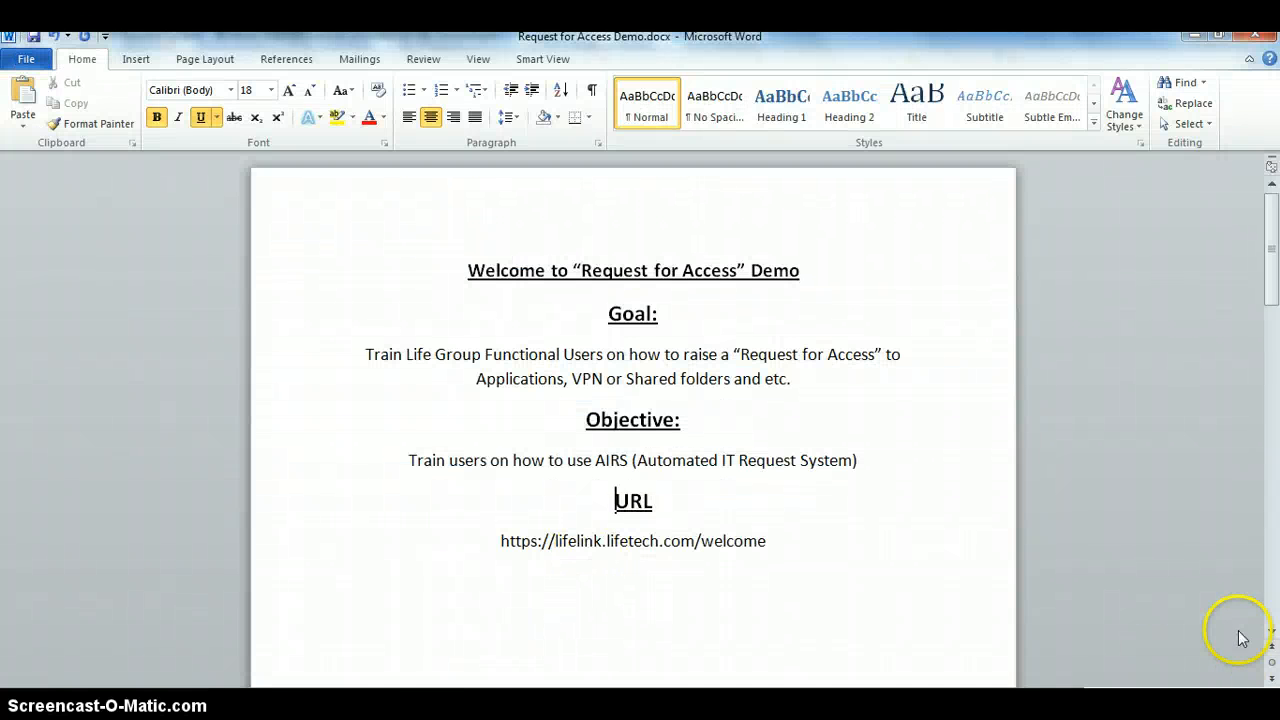
pyautogui.moveTo(1272, 633); pyautogui.dragTo(1272, 633)
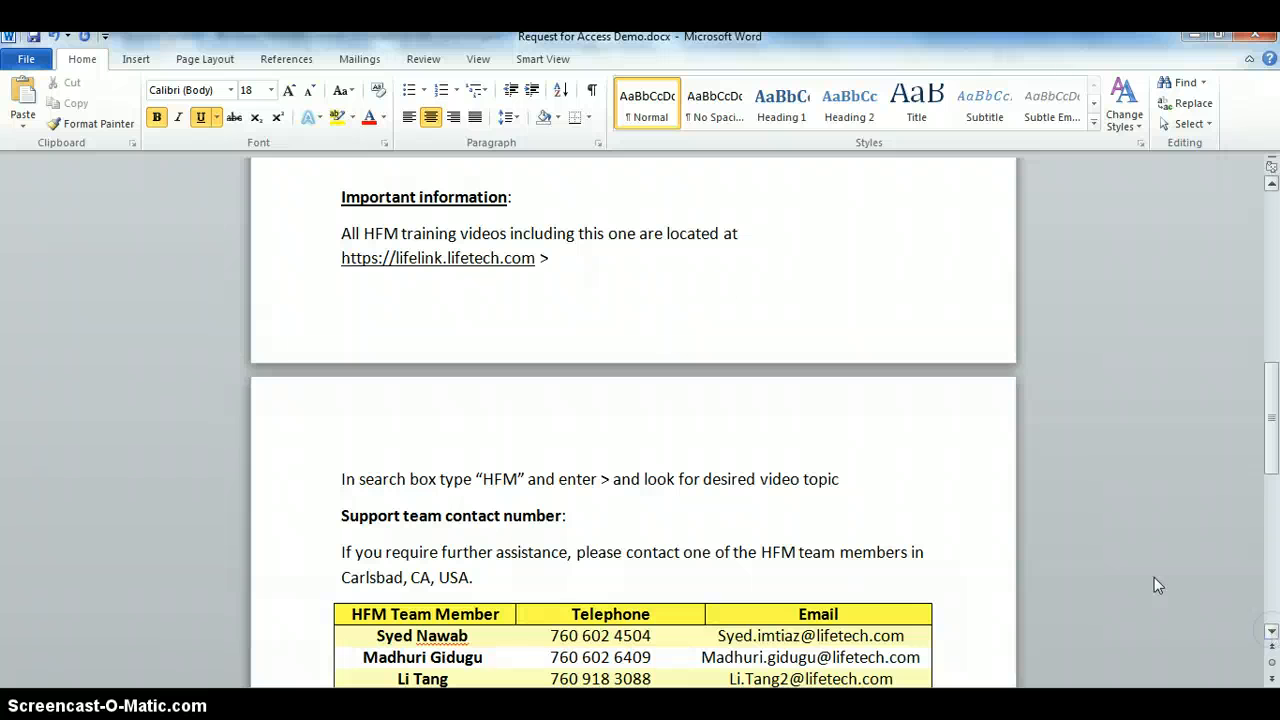
pyautogui.click(338, 197)
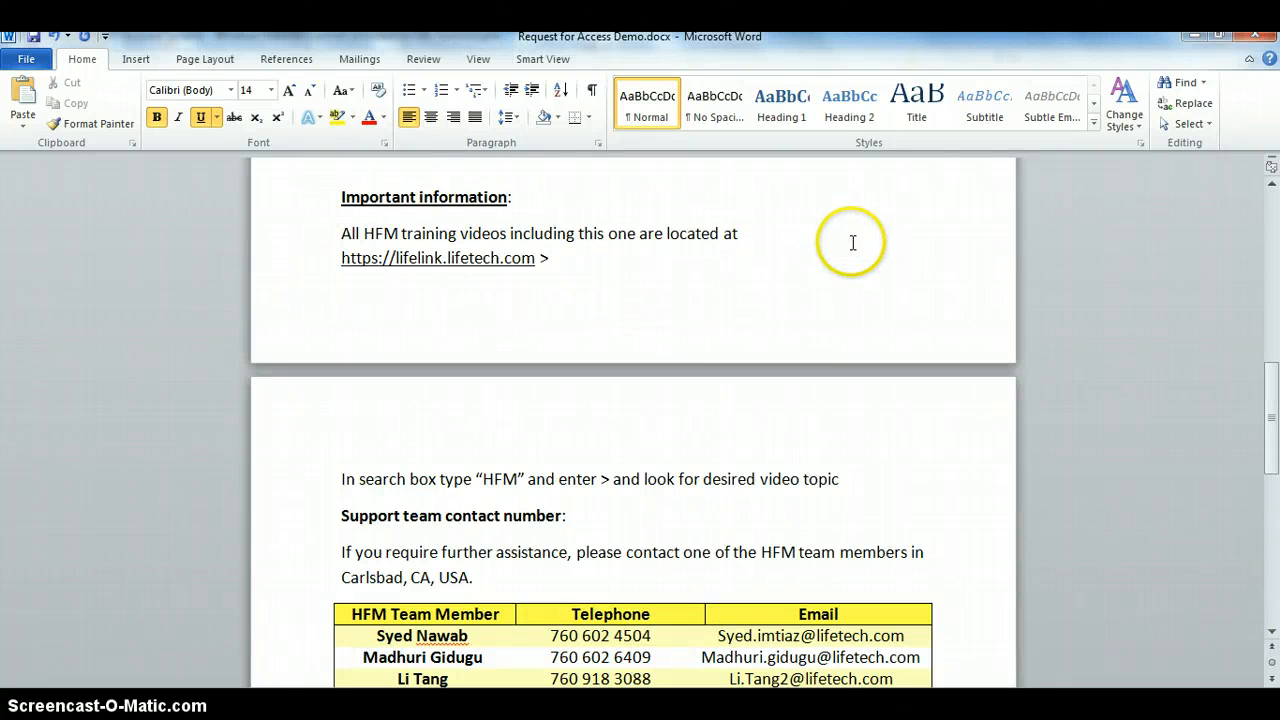
pyautogui.press('Return')
pyautogui.press('Return')
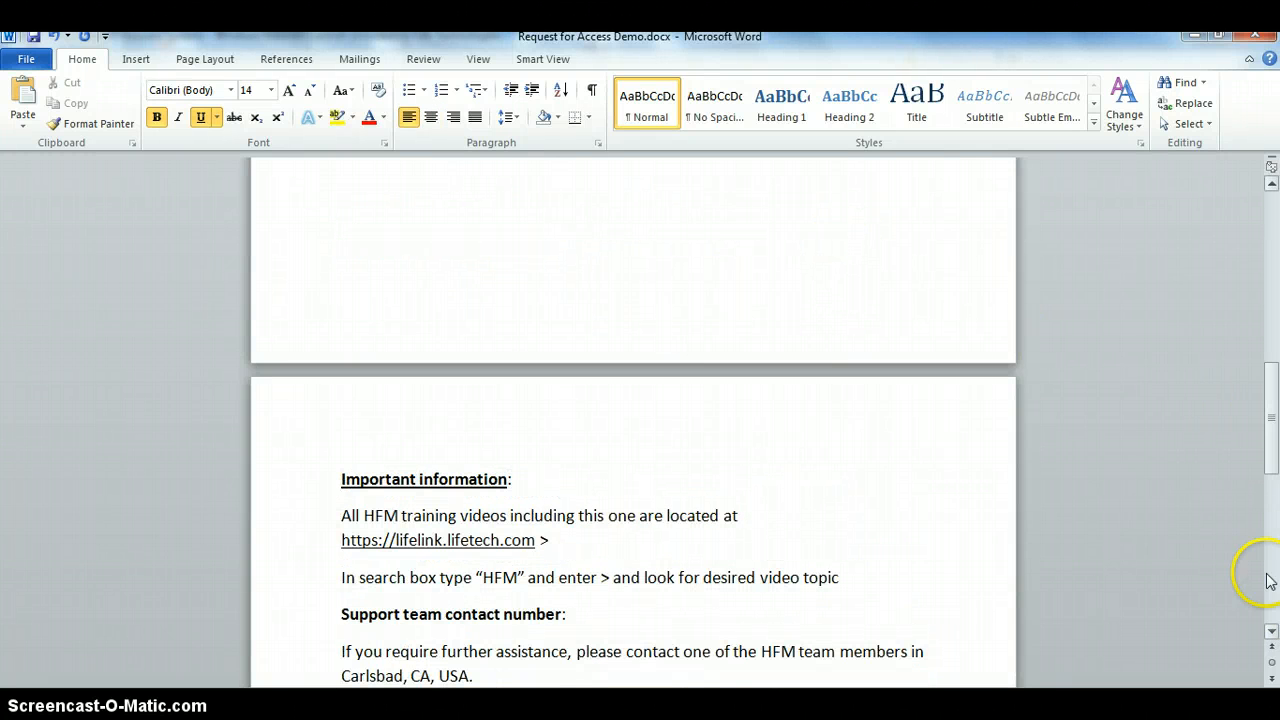
# Examine the training video location, the support team contact table and the queries e-mail line under "Important information".
pyautogui.moveTo(1272, 633); pyautogui.dragTo(1272, 633)
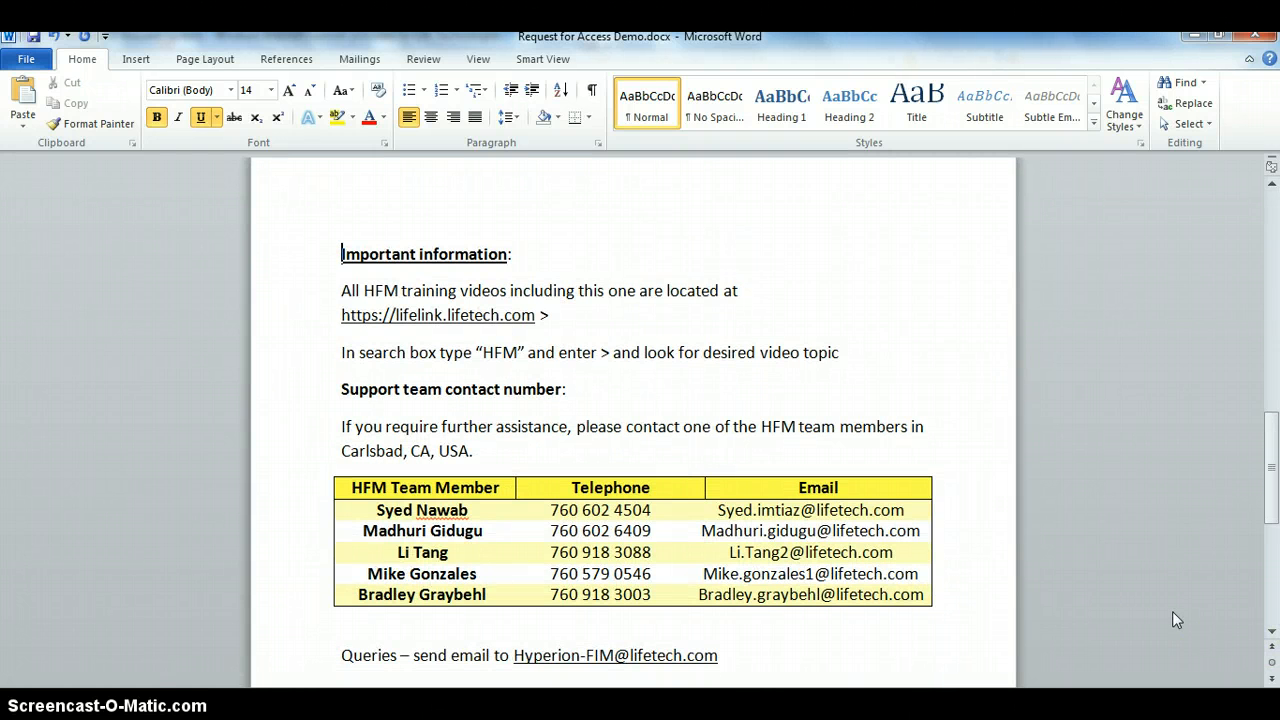
pyautogui.click(1272, 632)
pyautogui.click(1272, 632)
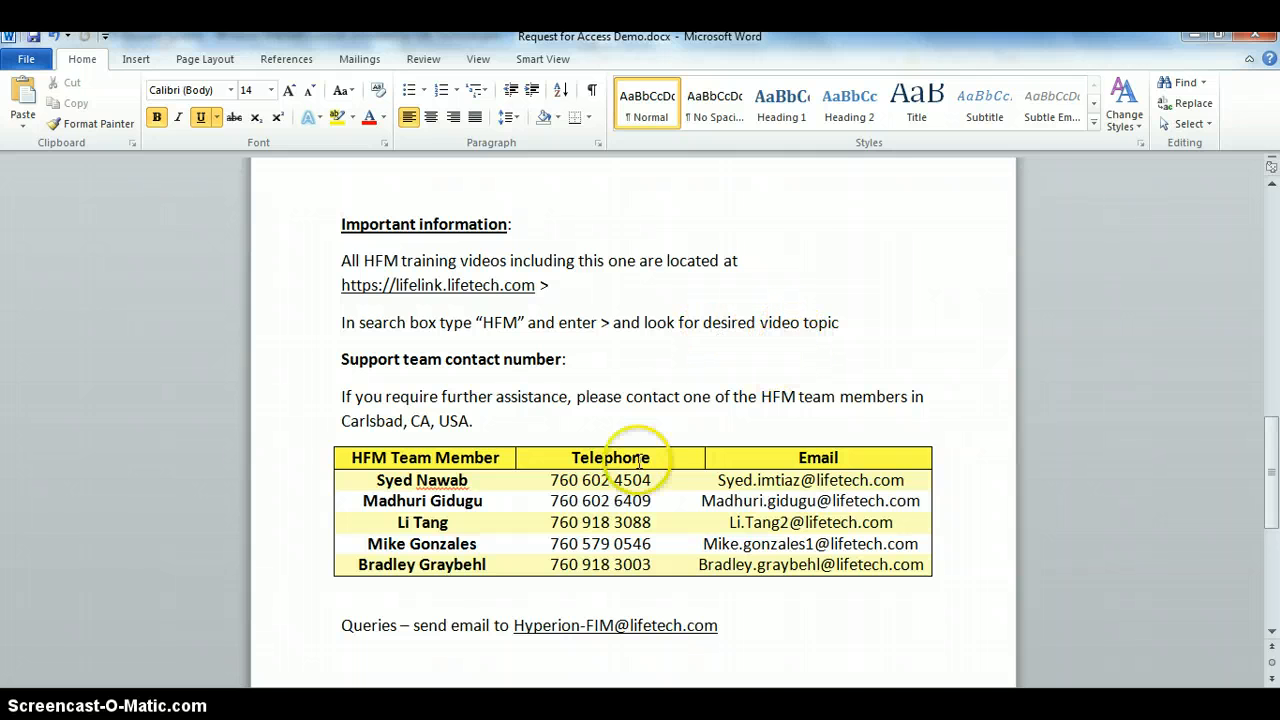
pyautogui.click(1271, 633)
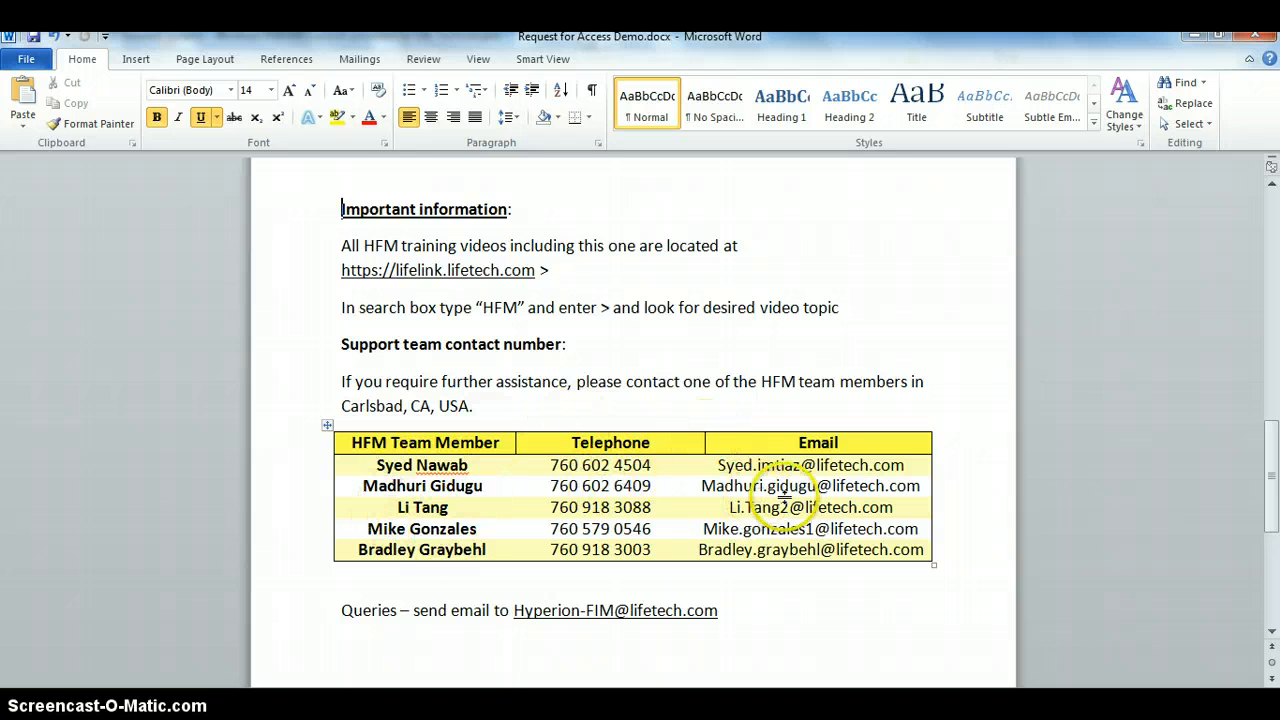
pyautogui.click(1272, 632)
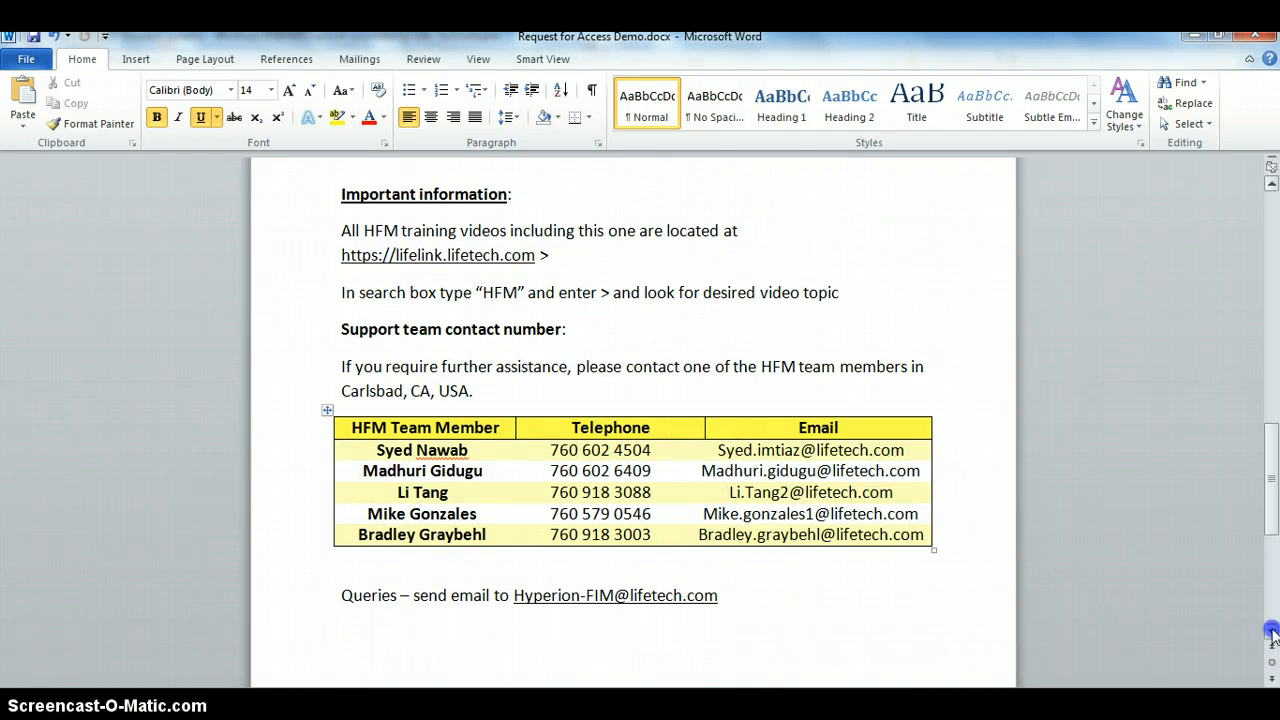
pyautogui.click(1272, 632)
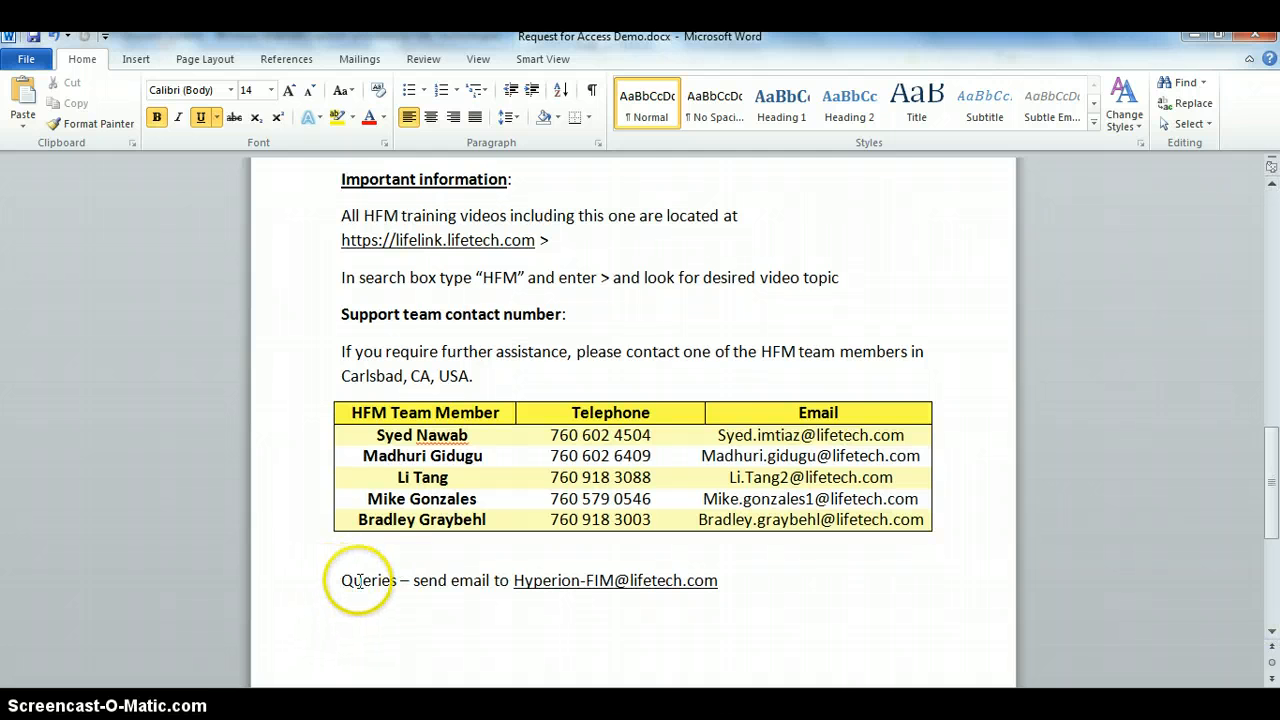